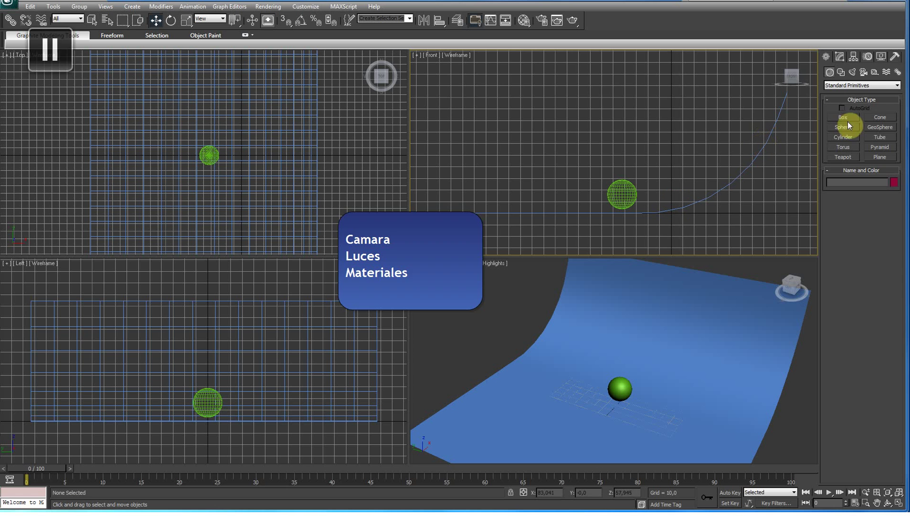
# - Create target camera Camera001 in the Front viewport aimed at the green sphere, then lower it
pyautogui.click(863, 72)
pyautogui.click(843, 117)
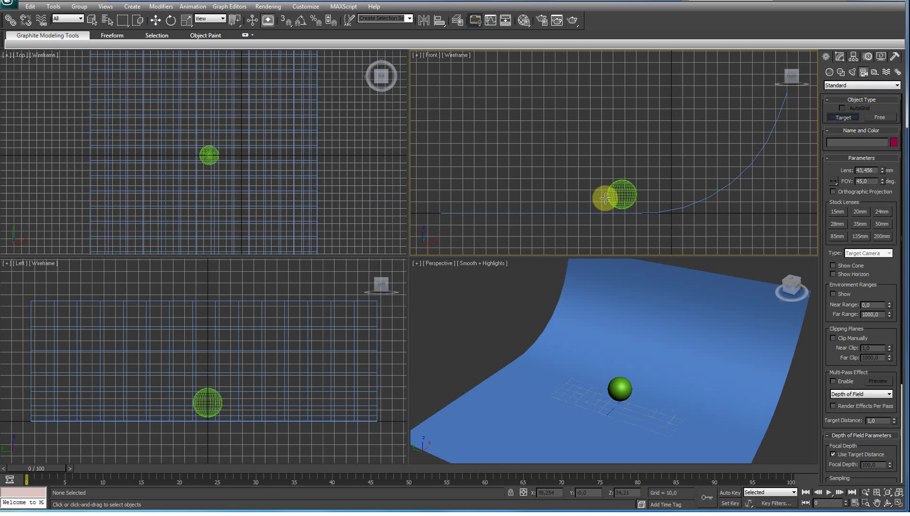
pyautogui.moveTo(438, 173); pyautogui.dragTo(621, 194)
pyautogui.rightClick(458, 158)
pyautogui.press('w')
pyautogui.moveTo(437, 135)
pyautogui.mouseDown()
pyautogui.moveTo(433, 159)
pyautogui.moveTo(435, 147)
pyautogui.mouseUp()
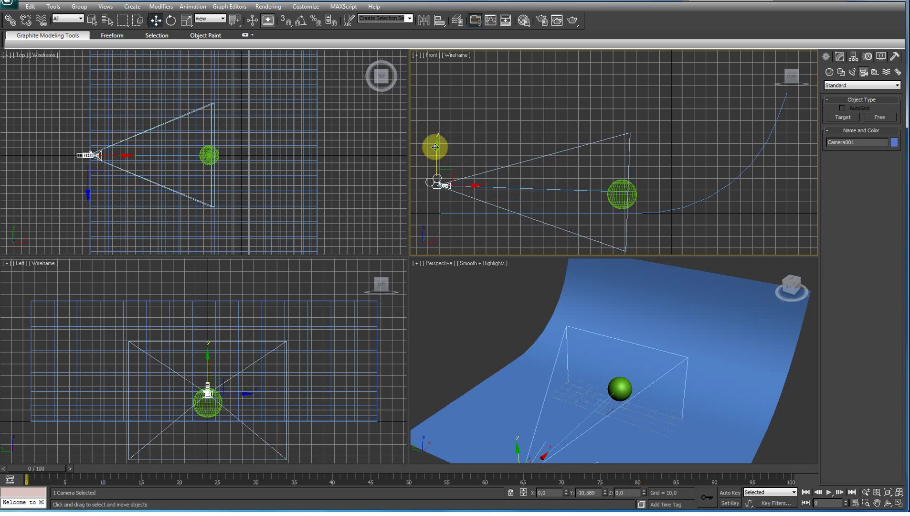
pyautogui.click(438, 265)
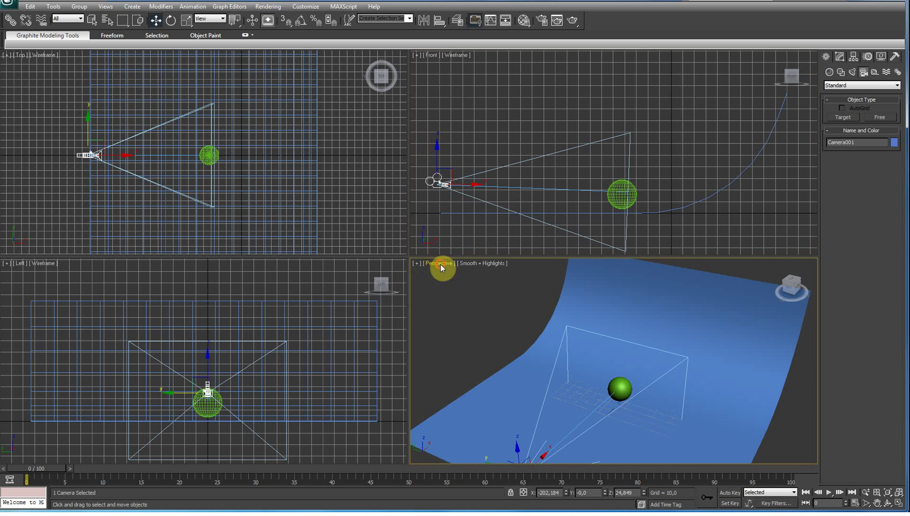
pyautogui.moveTo(491, 274)
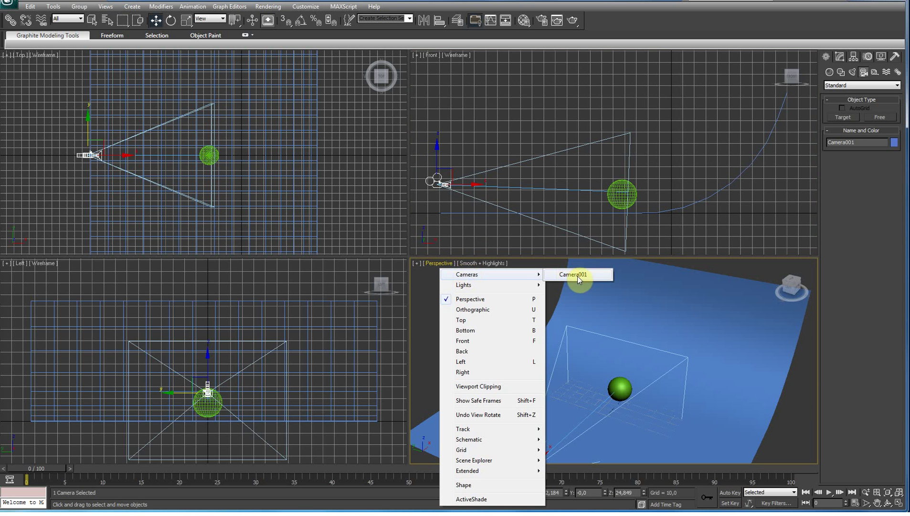
# - Show Camera001 in the maximized Perspective viewport, then dolly back and orbit to shrink and centre the sphere
pyautogui.click(576, 277)
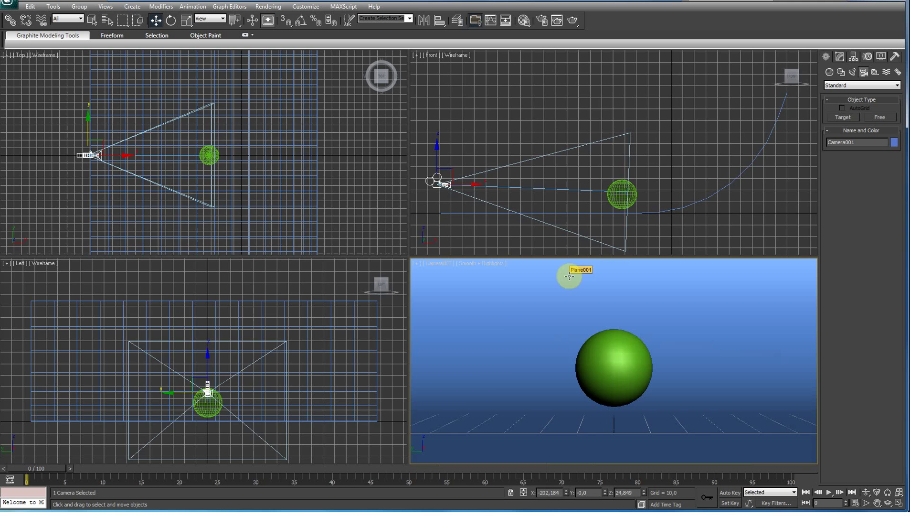
pyautogui.hotkey('alt', 'w')
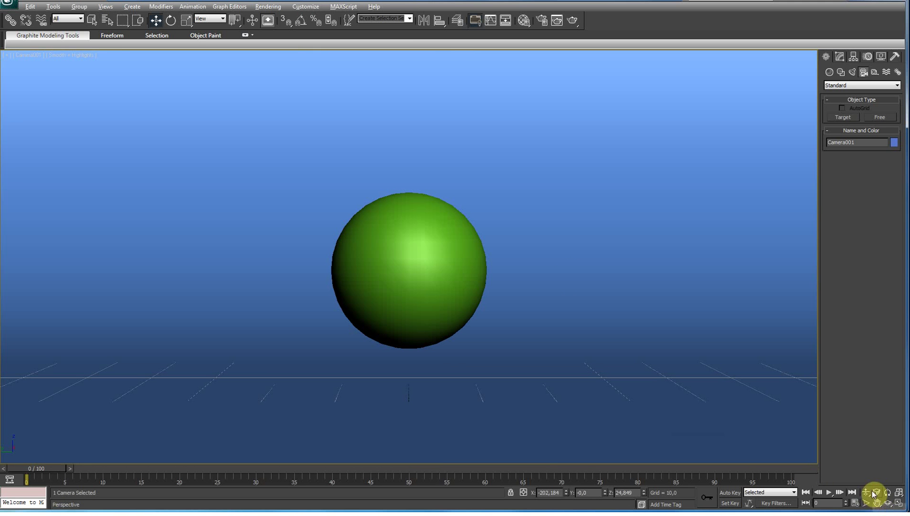
pyautogui.click(866, 492)
pyautogui.moveTo(409, 252)
pyautogui.mouseDown()
pyautogui.moveTo(413, 291)
pyautogui.moveTo(416, 268)
pyautogui.mouseUp()
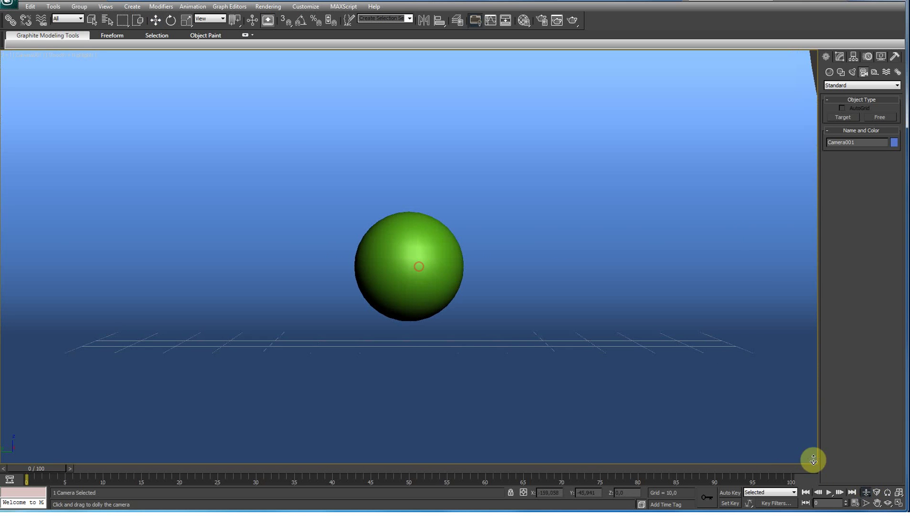
pyautogui.click(887, 502)
pyautogui.moveTo(491, 309)
pyautogui.mouseDown()
pyautogui.moveTo(438, 313)
pyautogui.moveTo(500, 319)
pyautogui.moveTo(445, 302)
pyautogui.moveTo(443, 319)
pyautogui.moveTo(447, 285)
pyautogui.moveTo(459, 287)
pyautogui.mouseUp()
# - Restore the four viewports, lower Camera001 in the Front view and truck it to reframe the sphere
pyautogui.hotkey('alt', 'w')
pyautogui.click(444, 112)
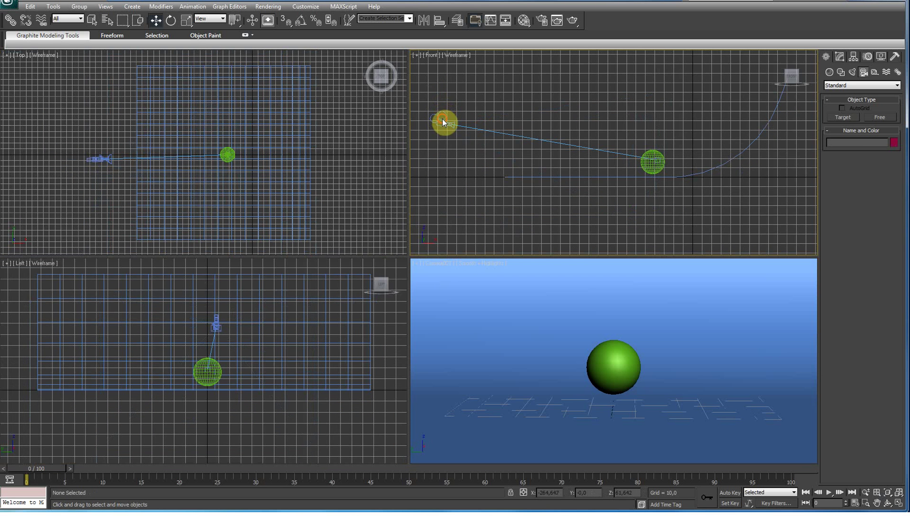
pyautogui.click(444, 116)
pyautogui.moveTo(442, 115)
pyautogui.mouseDown()
pyautogui.moveTo(438, 143)
pyautogui.moveTo(434, 95)
pyautogui.moveTo(429, 138)
pyautogui.mouseUp()
pyautogui.click(504, 307)
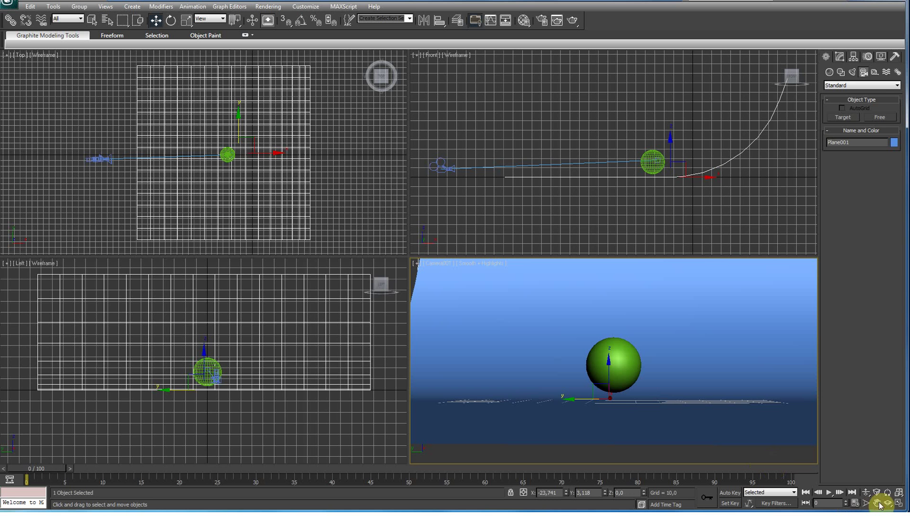
pyautogui.click(876, 503)
pyautogui.moveTo(682, 357)
pyautogui.mouseDown()
pyautogui.moveTo(670, 362)
pyautogui.moveTo(676, 352)
pyautogui.moveTo(677, 364)
pyautogui.mouseUp()
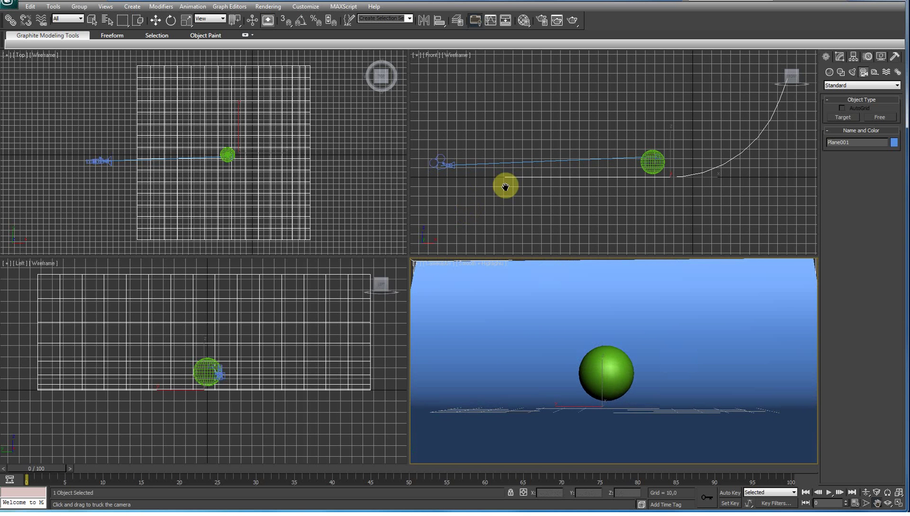
# - Raise Camera001 higher in the Front view and move the sphere left toward the camera
pyautogui.rightClick(444, 166)
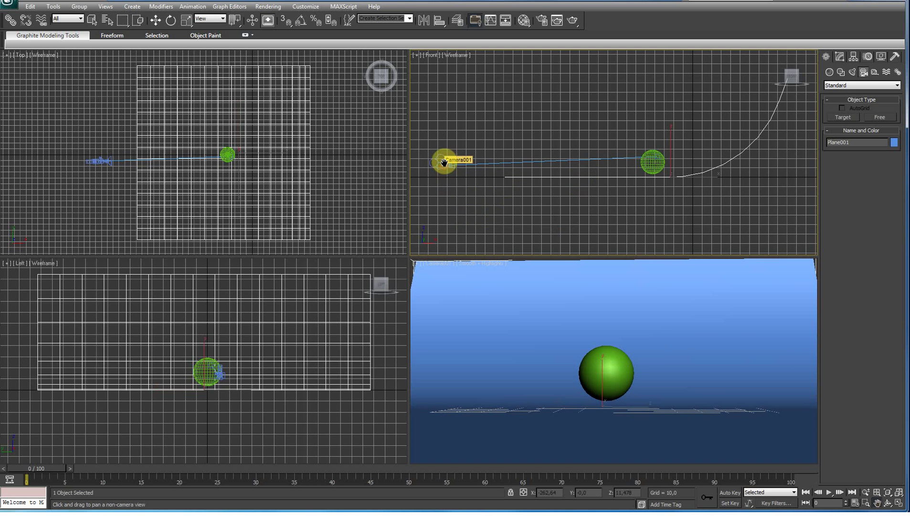
pyautogui.press('w')
pyautogui.click(443, 160)
pyautogui.moveTo(444, 151); pyautogui.dragTo(441, 128)
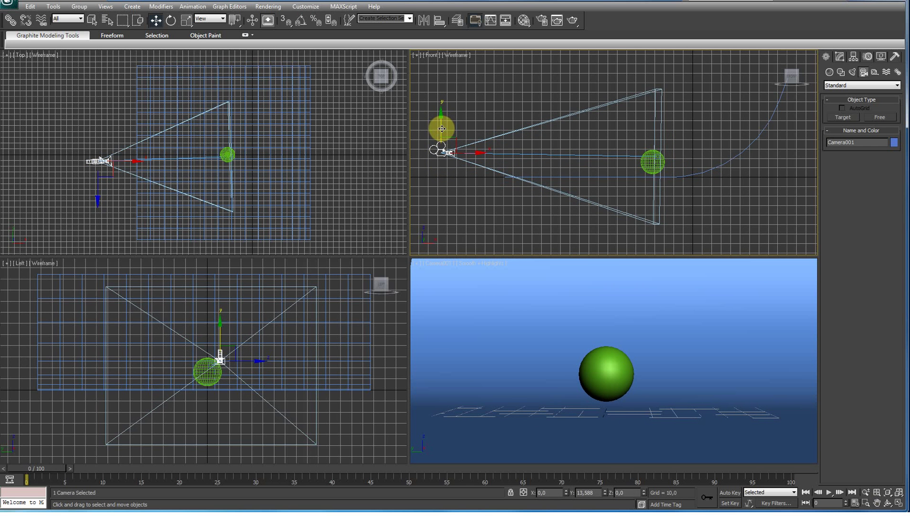
pyautogui.click(654, 165)
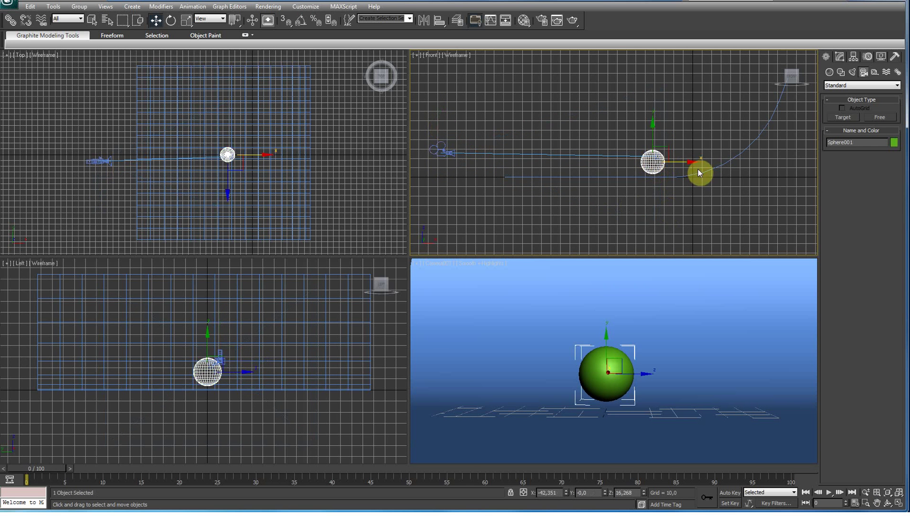
pyautogui.moveTo(684, 161)
pyautogui.mouseDown()
pyautogui.moveTo(533, 166)
pyautogui.moveTo(629, 171)
pyautogui.mouseUp()
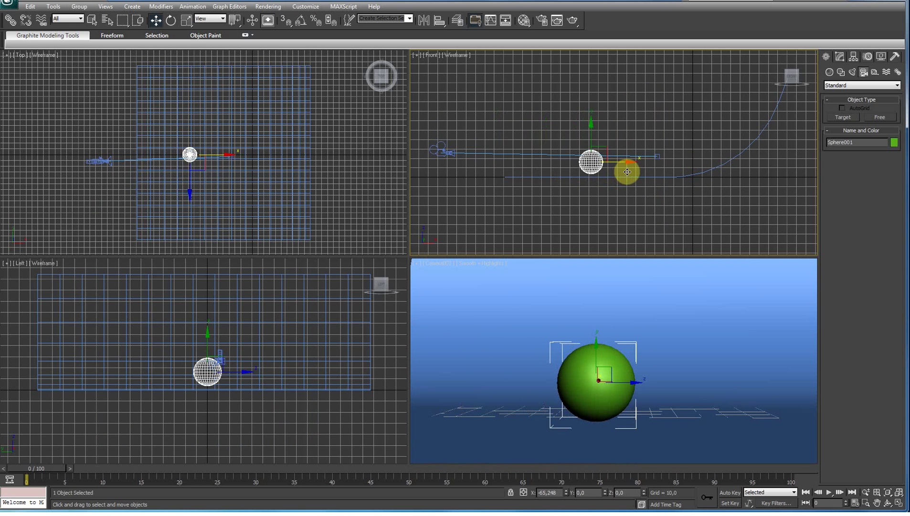
pyautogui.click(490, 102)
pyautogui.click(268, 7)
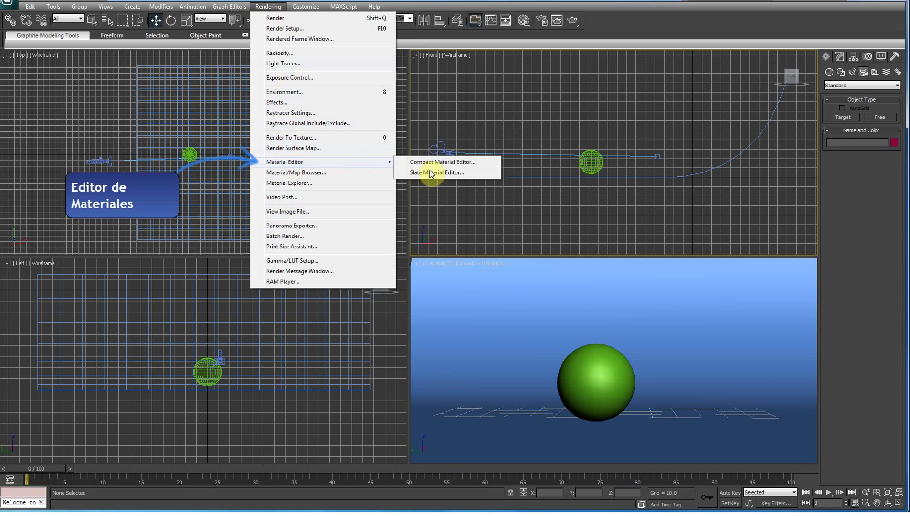
# - In the Compact Material Editor, keep the Blinn shader and set the ambient colour to cyan
pyautogui.click(434, 163)
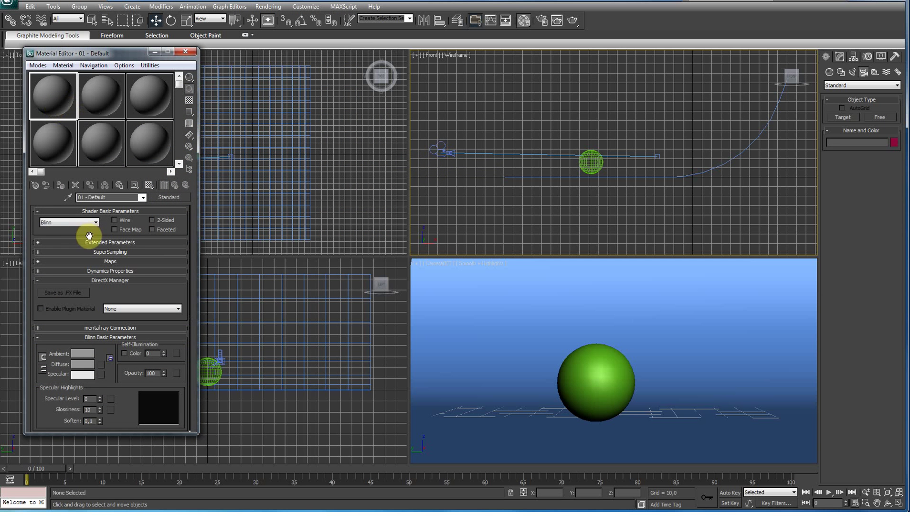
pyautogui.click(96, 221)
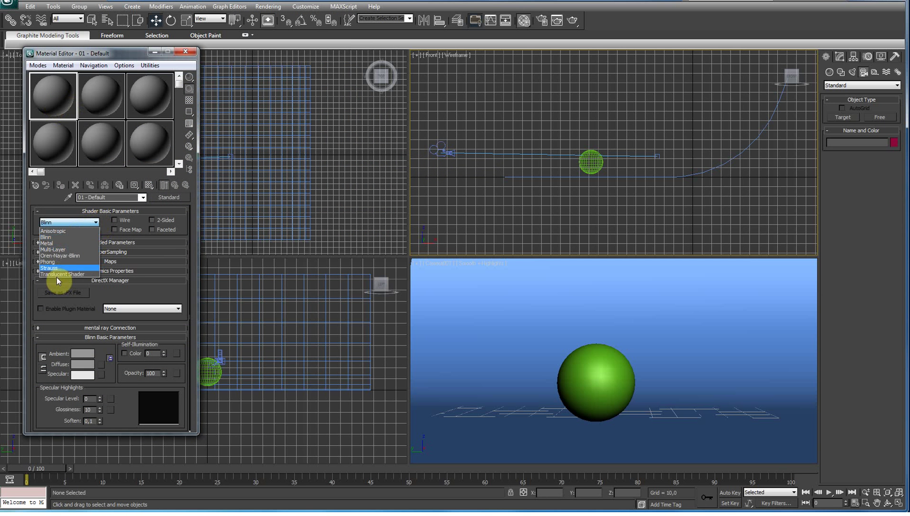
pyautogui.click(49, 237)
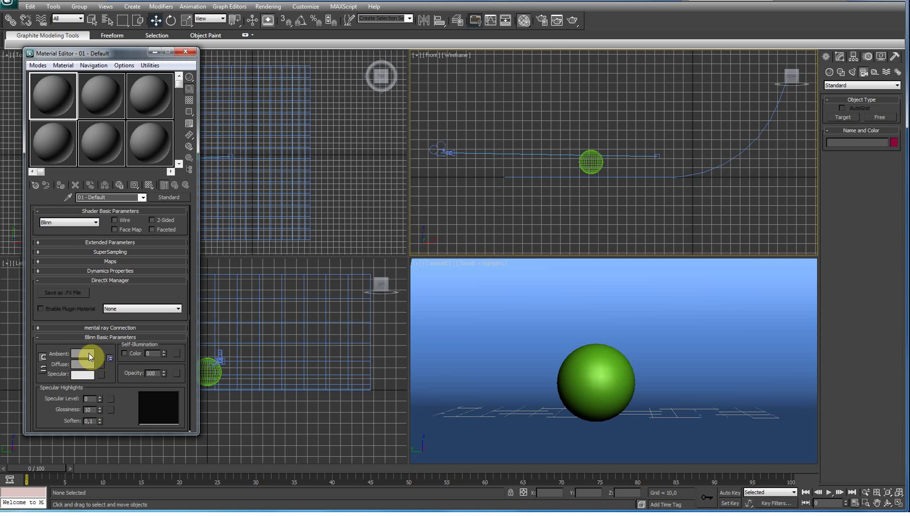
pyautogui.click(88, 355)
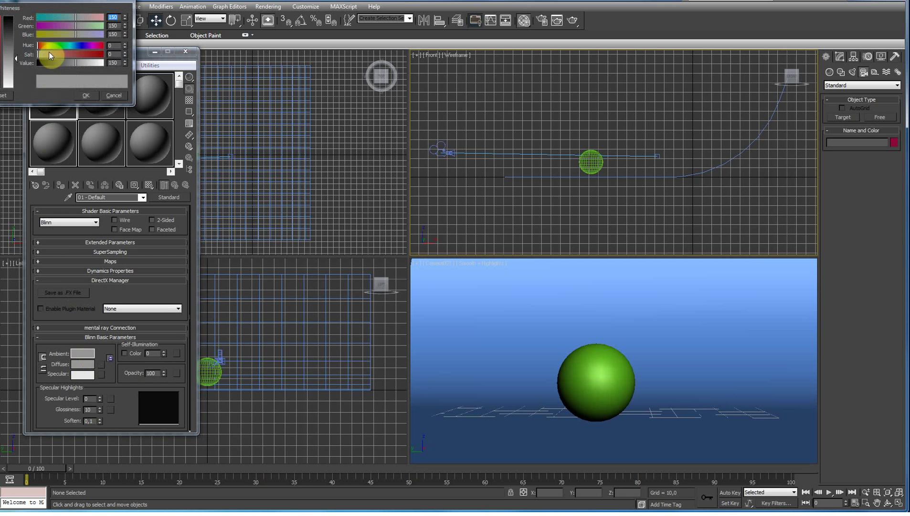
pyautogui.moveTo(48, 5); pyautogui.dragTo(281, 72)
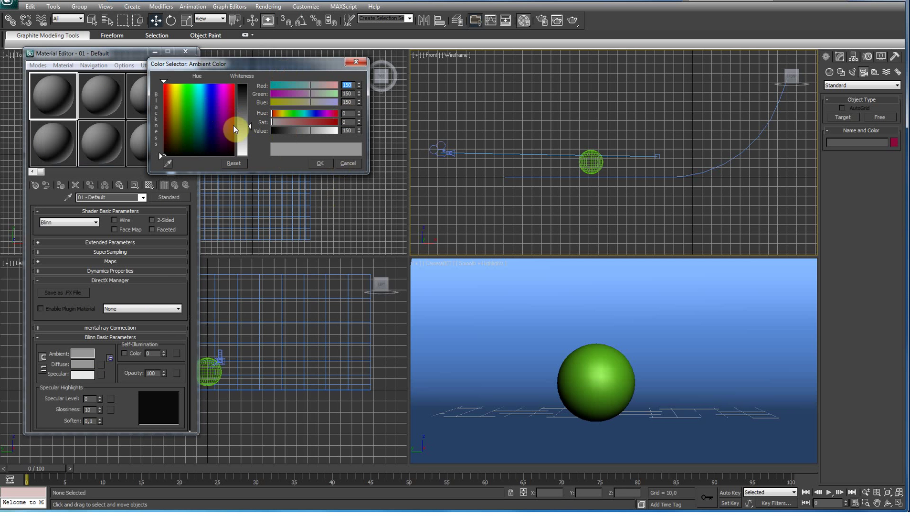
pyautogui.moveTo(251, 126); pyautogui.dragTo(250, 132)
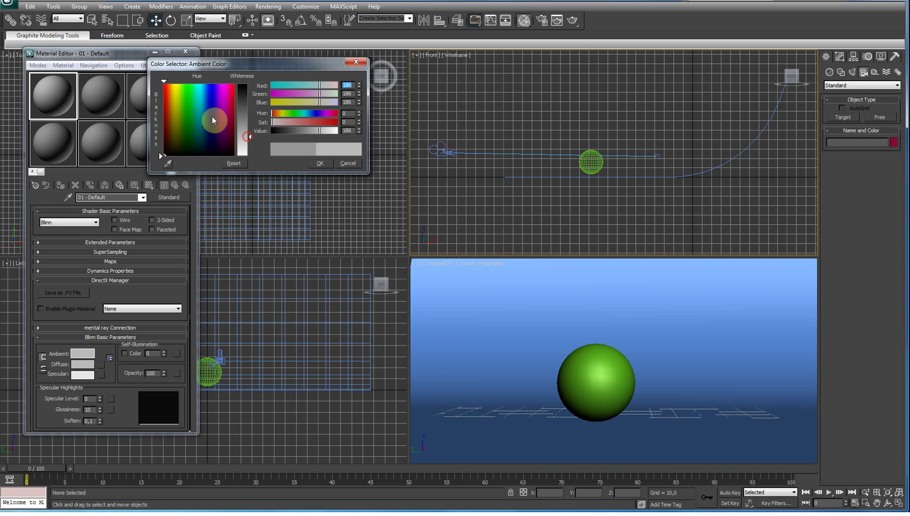
pyautogui.moveTo(209, 98)
pyautogui.mouseDown()
pyautogui.moveTo(177, 94)
pyautogui.moveTo(212, 95)
pyautogui.mouseUp()
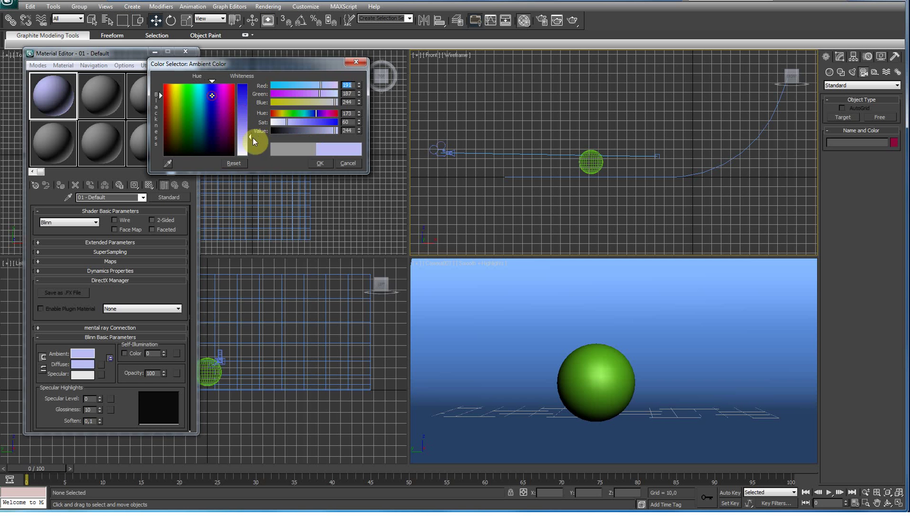
pyautogui.moveTo(250, 137)
pyautogui.mouseDown()
pyautogui.moveTo(250, 101)
pyautogui.moveTo(199, 95)
pyautogui.mouseUp()
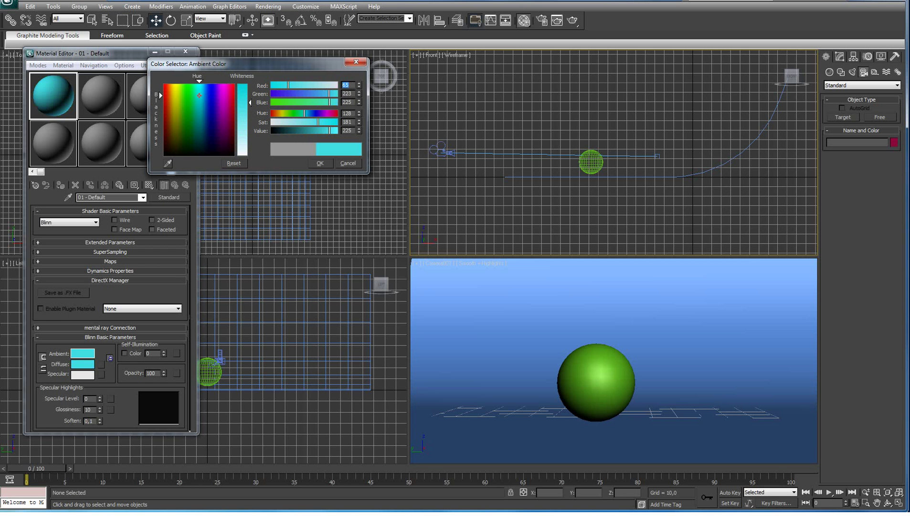
pyautogui.click(316, 166)
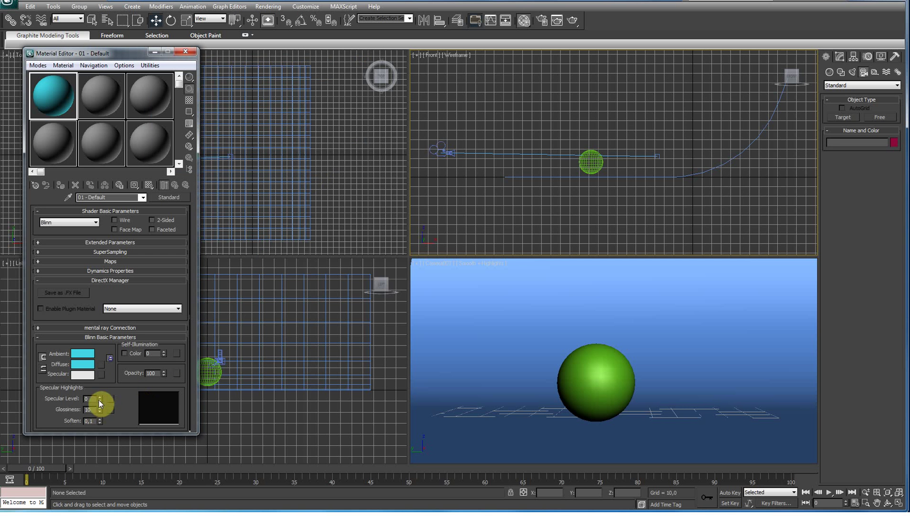
# - Set the specular level to 48 and apply the cyan material to the sphere
pyautogui.moveTo(100, 403); pyautogui.dragTo(102, 356)
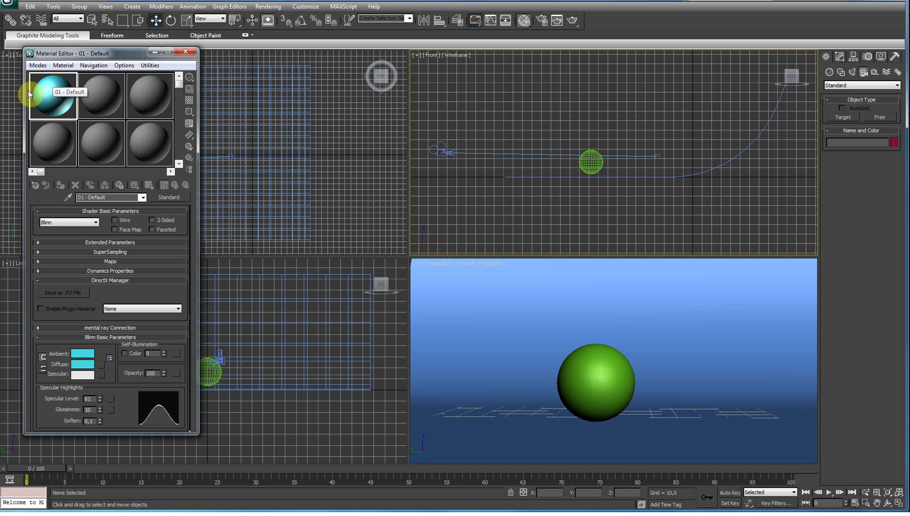
pyautogui.rightClick(99, 398)
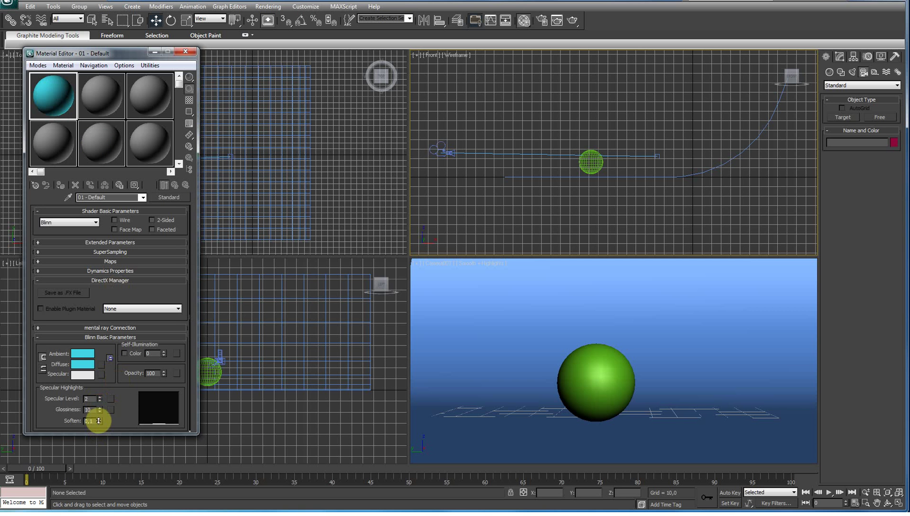
pyautogui.moveTo(99, 405); pyautogui.dragTo(100, 404)
pyautogui.moveTo(45, 89)
pyautogui.mouseDown()
pyautogui.moveTo(214, 198)
pyautogui.moveTo(580, 373)
pyautogui.mouseUp()
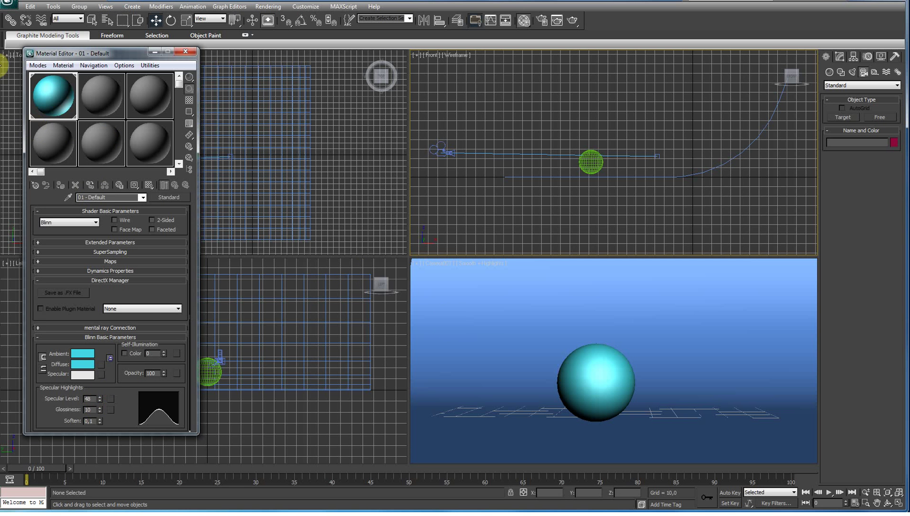
pyautogui.click(98, 95)
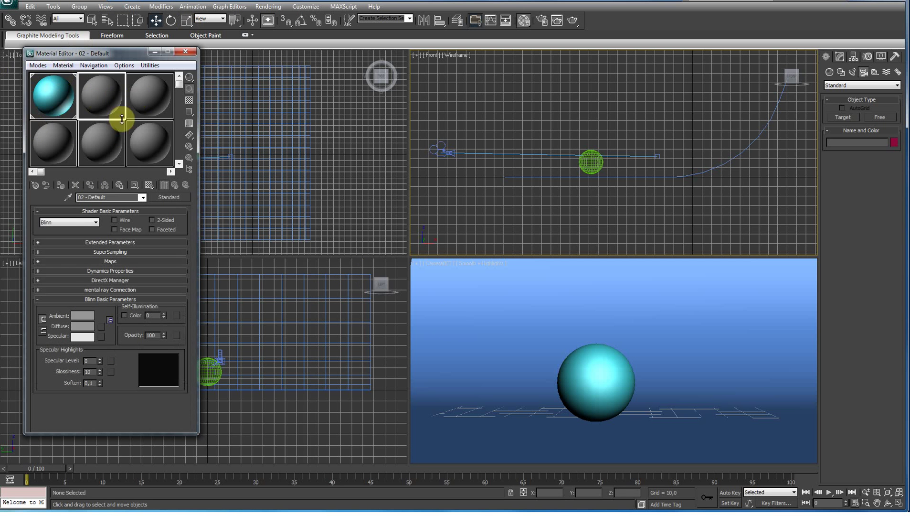
# - Make the second material a white Phong shader with specular level 14
pyautogui.click(84, 314)
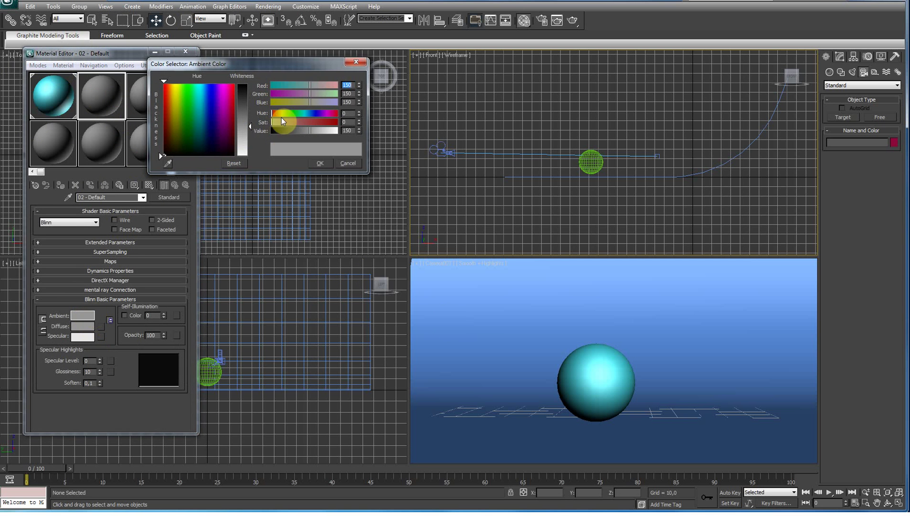
pyautogui.moveTo(250, 128); pyautogui.dragTo(250, 140)
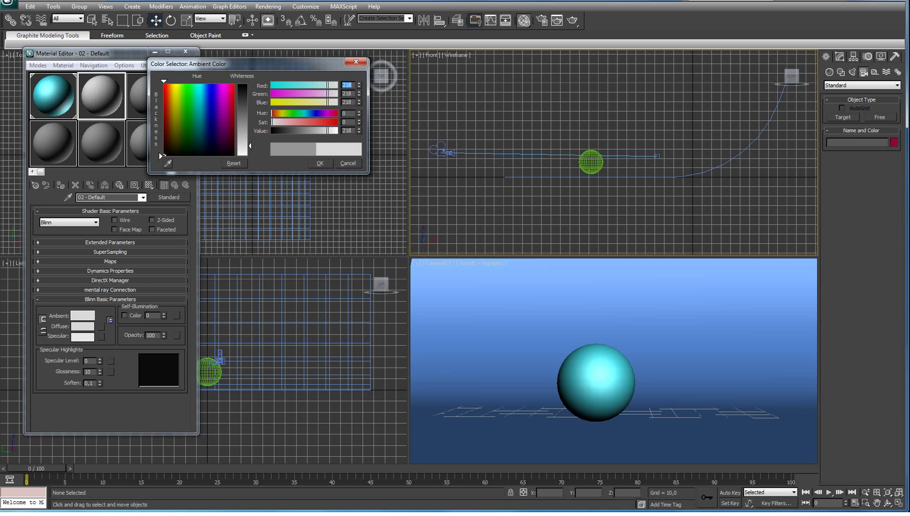
pyautogui.click(320, 163)
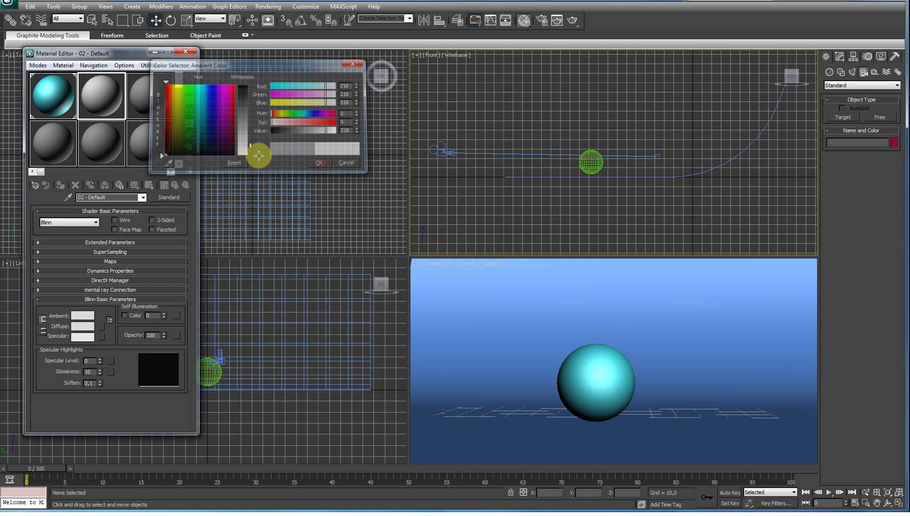
pyautogui.click(95, 222)
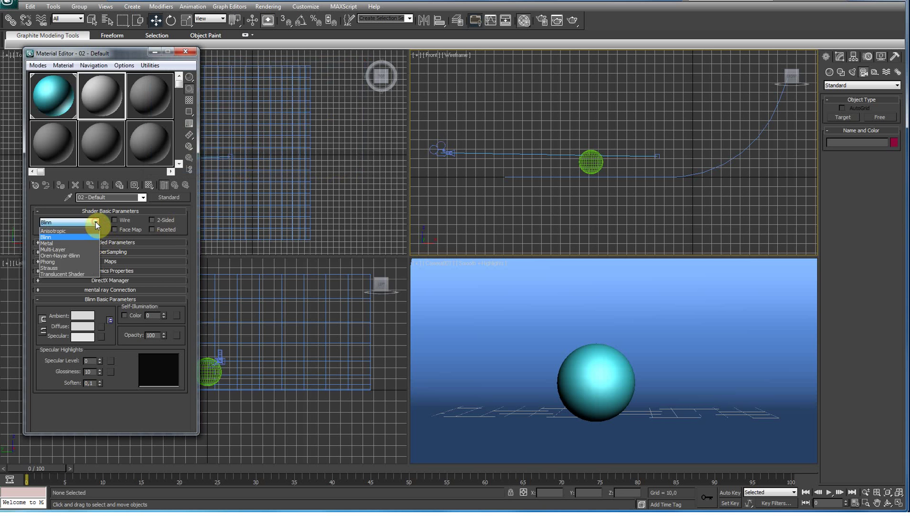
pyautogui.click(63, 261)
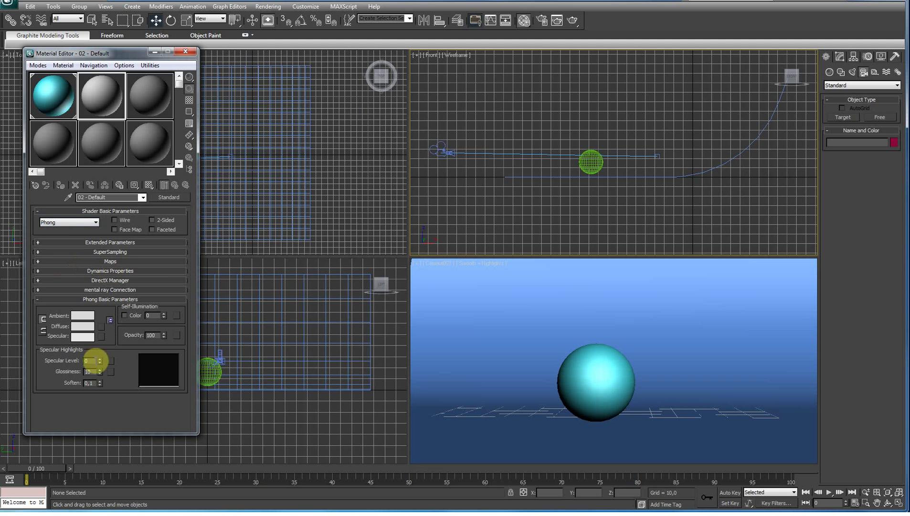
pyautogui.moveTo(99, 359); pyautogui.dragTo(100, 373)
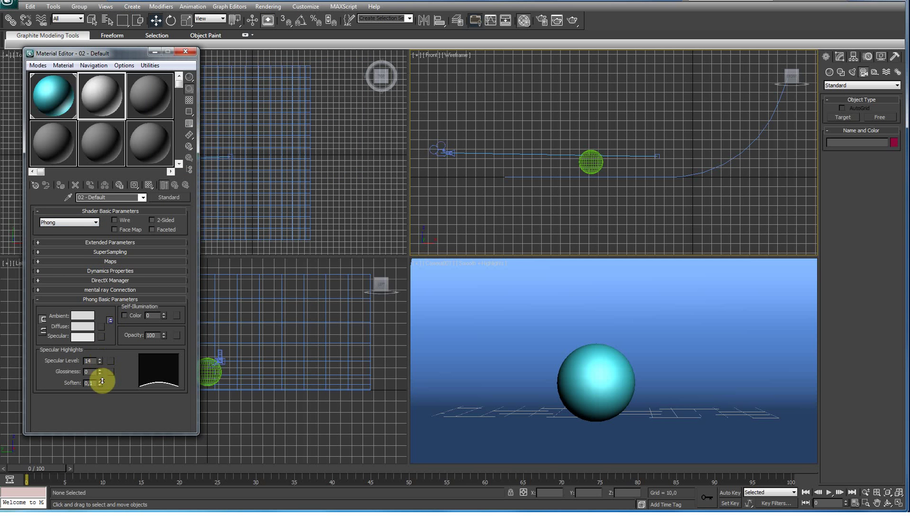
# - Apply the white material to the curved backdrop, minimize the editor, and render the camera view
pyautogui.moveTo(104, 94); pyautogui.dragTo(461, 352)
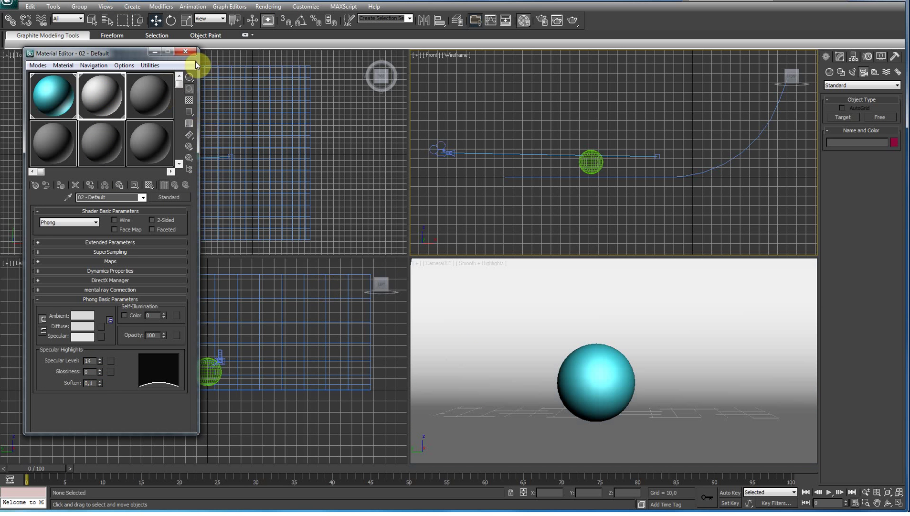
pyautogui.click(156, 51)
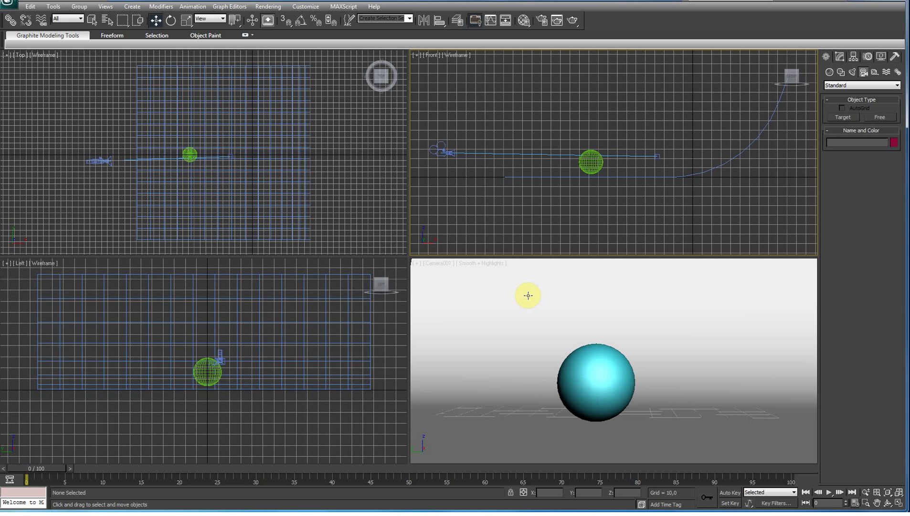
pyautogui.click(528, 295)
pyautogui.hotkey('shift', 'q')
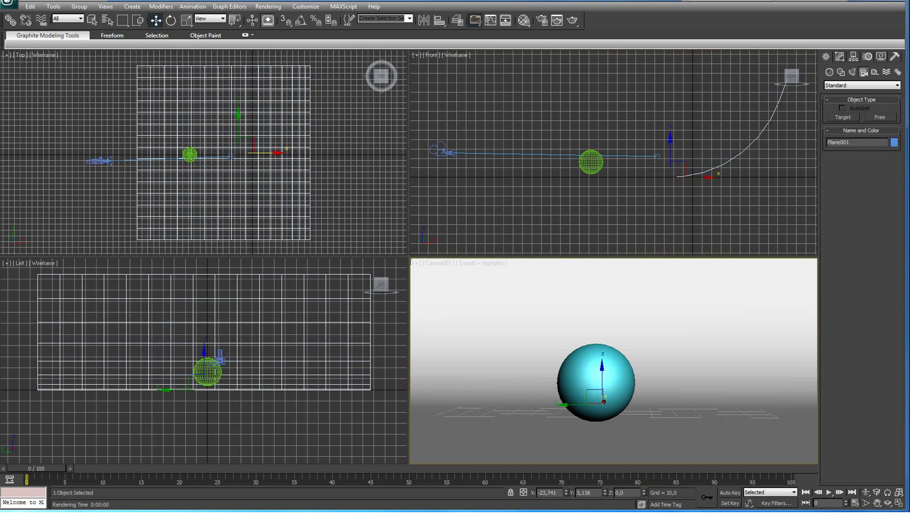
# - Test-render the camera view from Render Setup and set the output size to 800x600
pyautogui.click(543, 20)
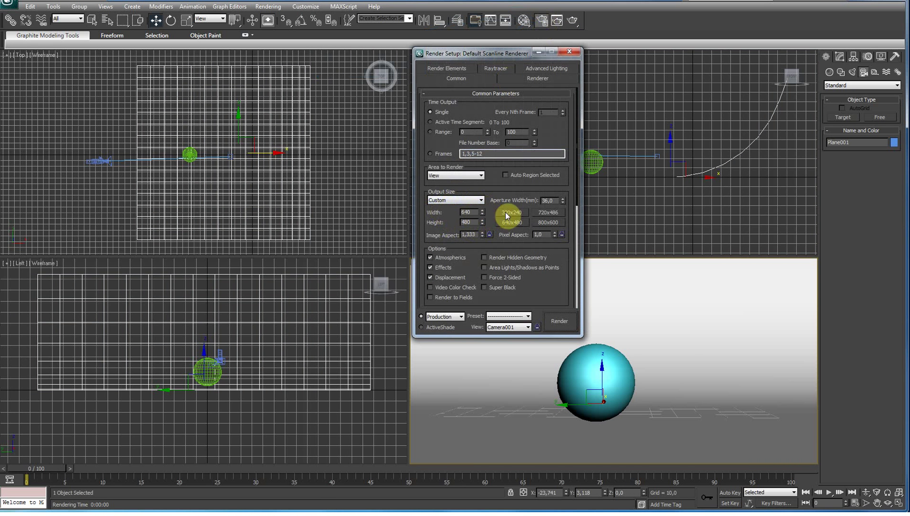
pyautogui.click(558, 323)
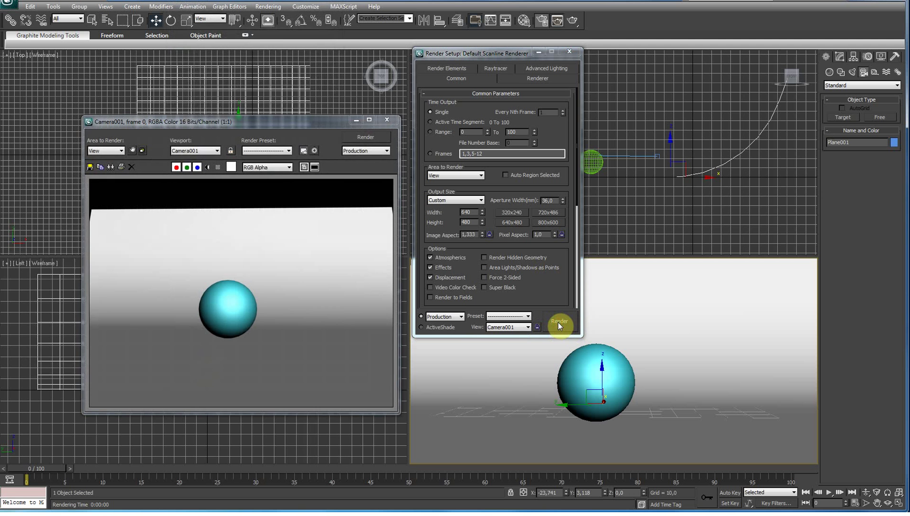
pyautogui.click(387, 119)
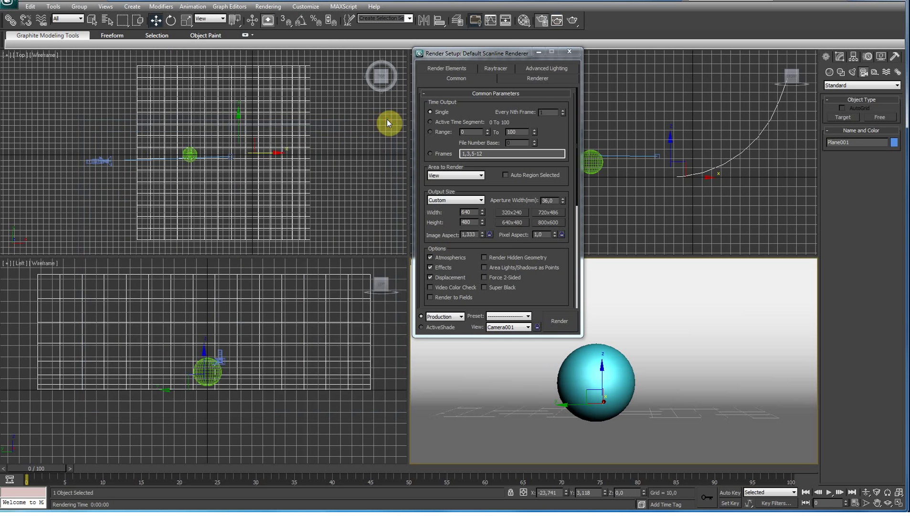
pyautogui.click(552, 223)
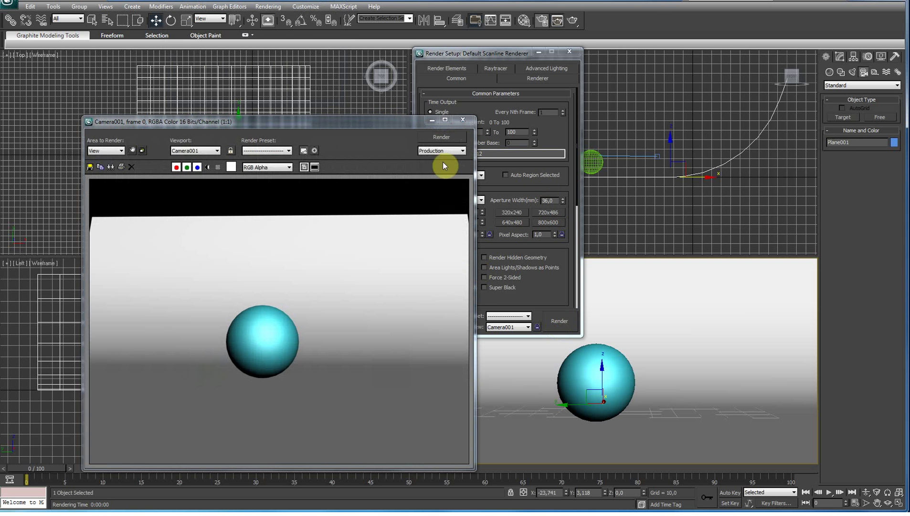
pyautogui.click(462, 119)
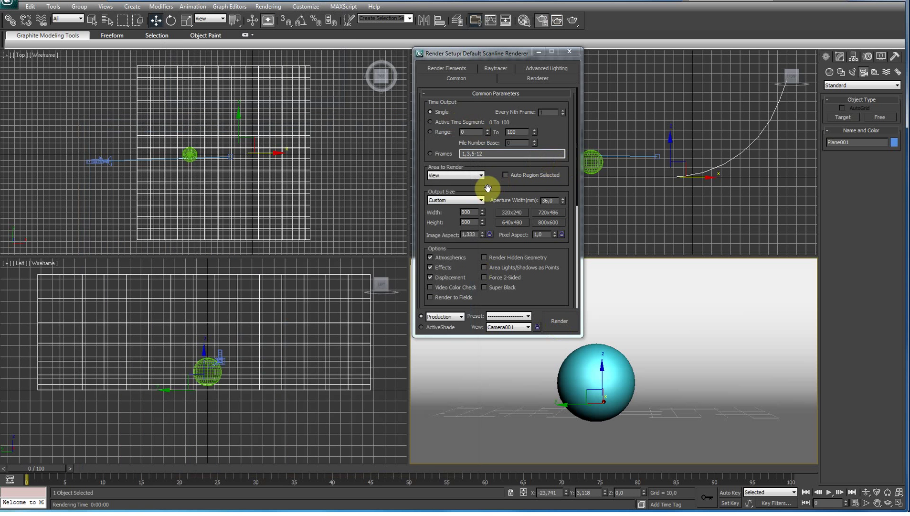
pyautogui.click(481, 199)
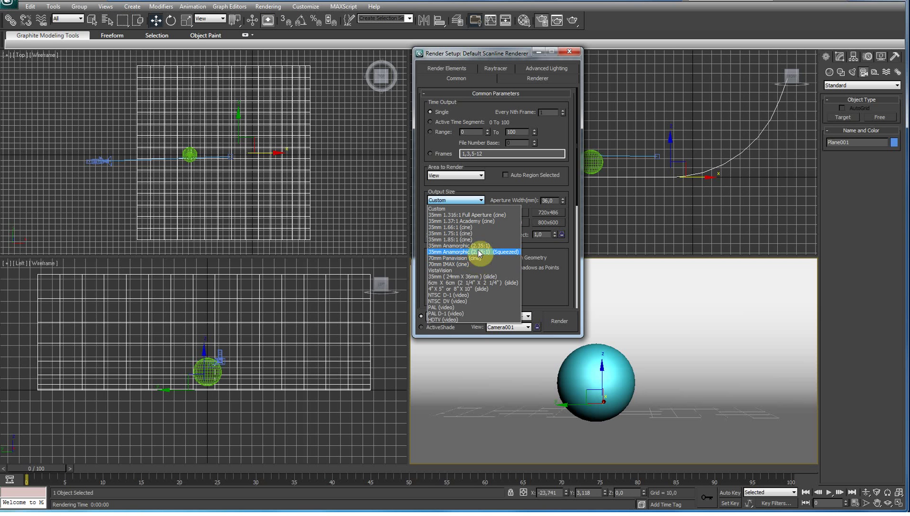
# - Switch output to 70mm Panavision (cine) at 1024x465, render the wide view, and close the render windows
pyautogui.click(472, 259)
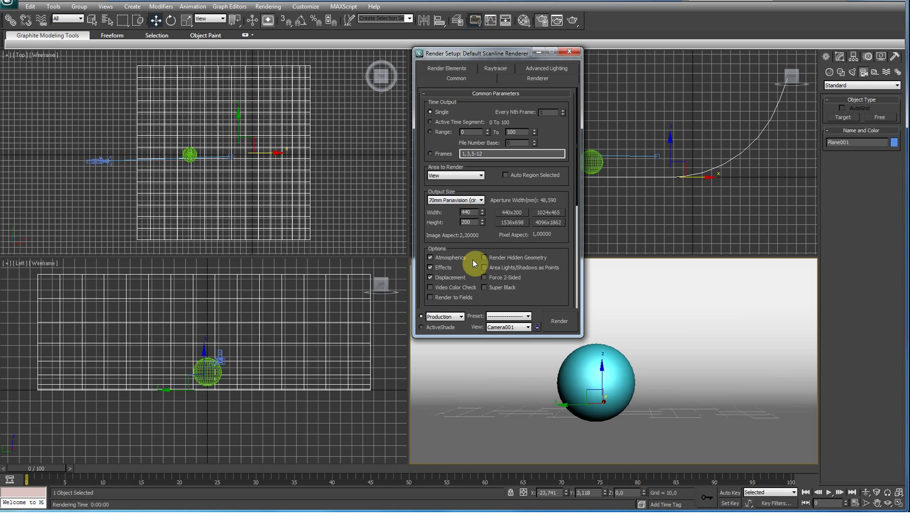
pyautogui.click(547, 212)
pyautogui.click(557, 321)
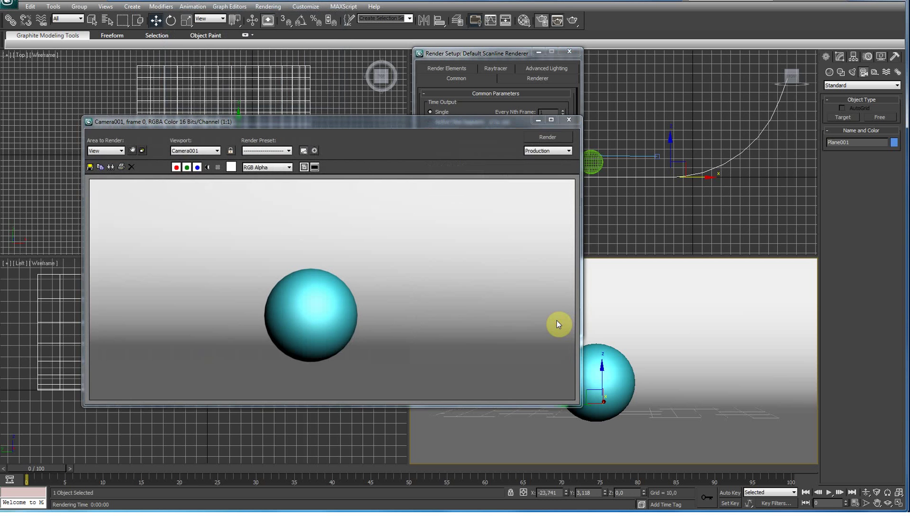
pyautogui.click(570, 119)
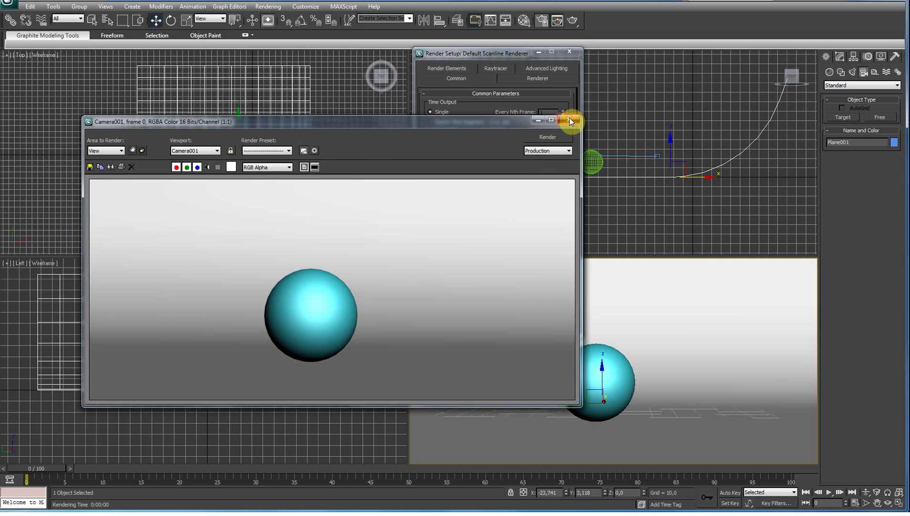
pyautogui.click(569, 51)
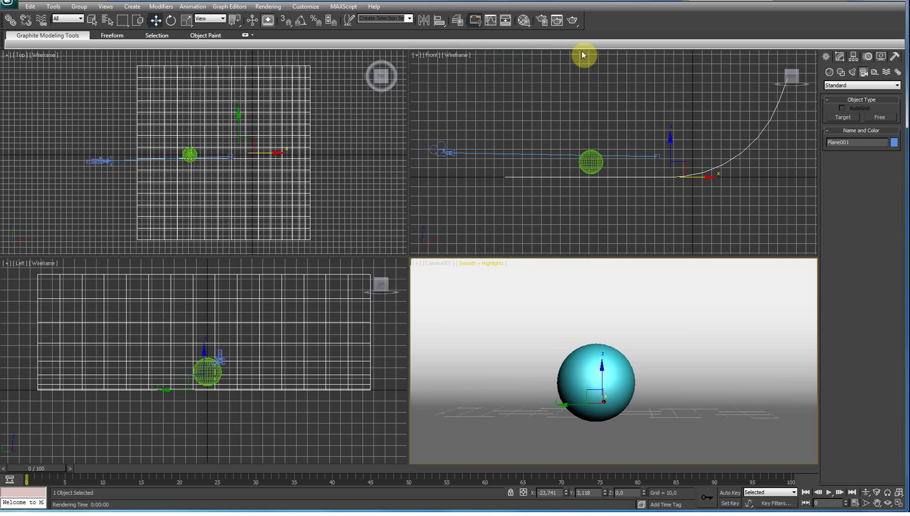
pyautogui.click(558, 22)
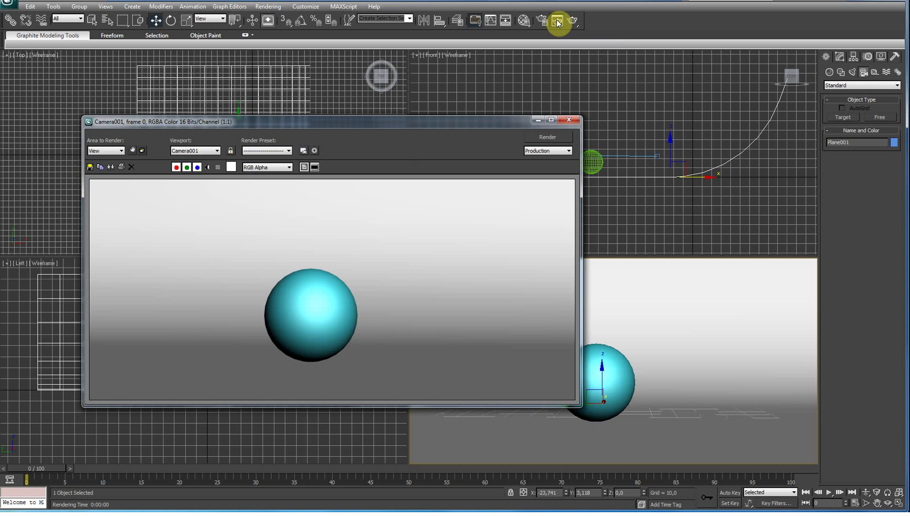
pyautogui.click(569, 121)
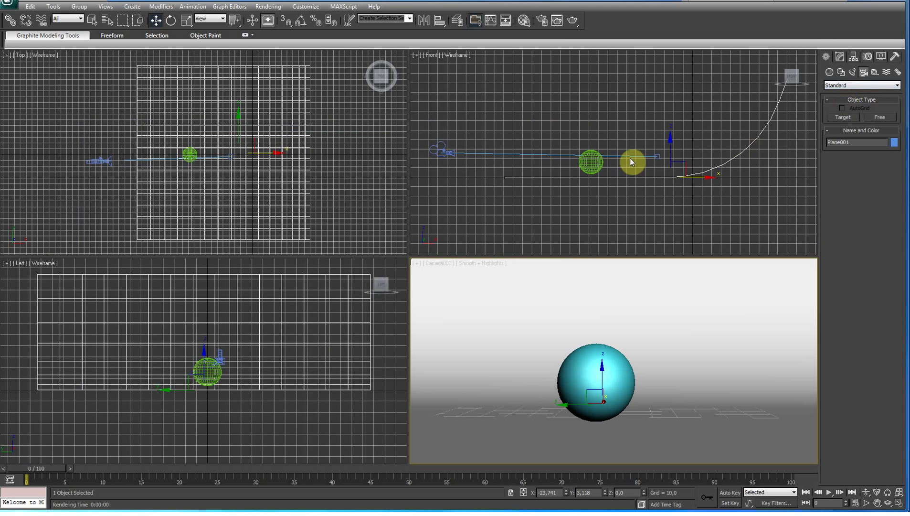
# - Place two Standard omni lights, Omni001 and Omni002, in the Front view and raise them
pyautogui.click(853, 72)
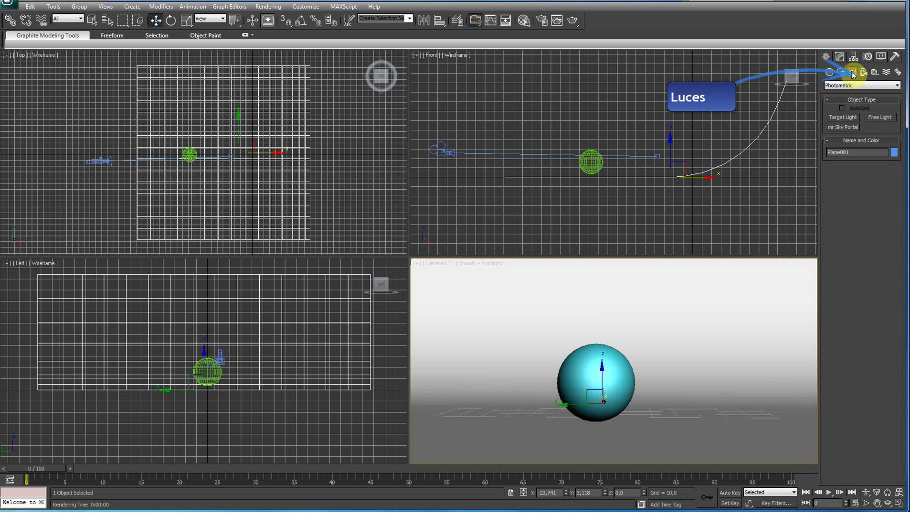
pyautogui.click(841, 99)
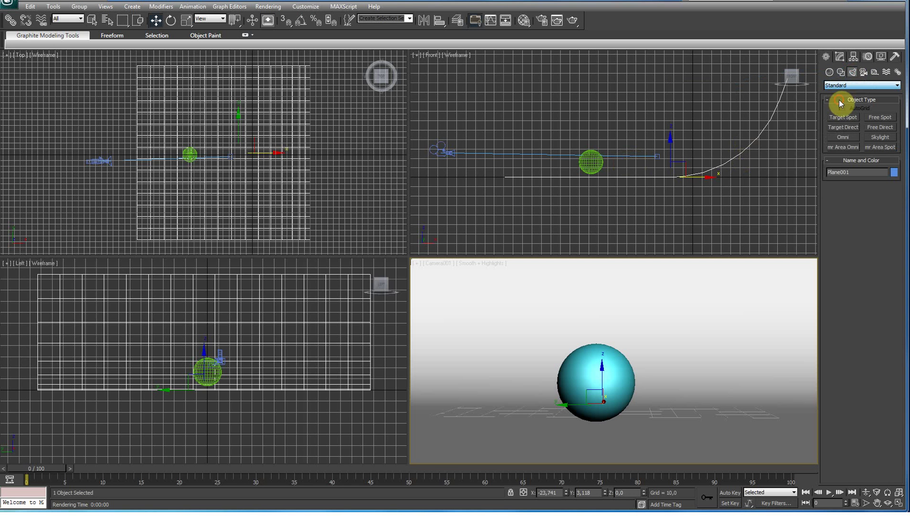
pyautogui.click(843, 137)
pyautogui.click(535, 113)
pyautogui.moveTo(535, 113); pyautogui.dragTo(537, 95)
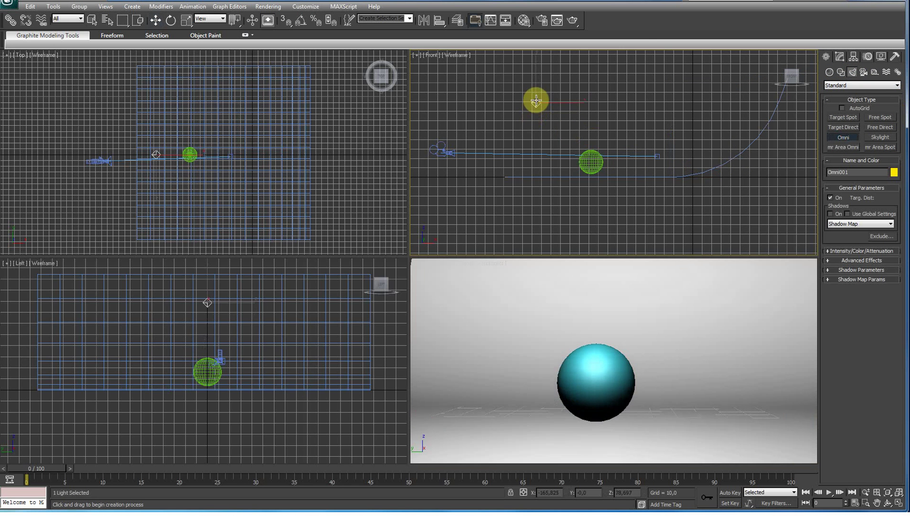
pyautogui.click(716, 101)
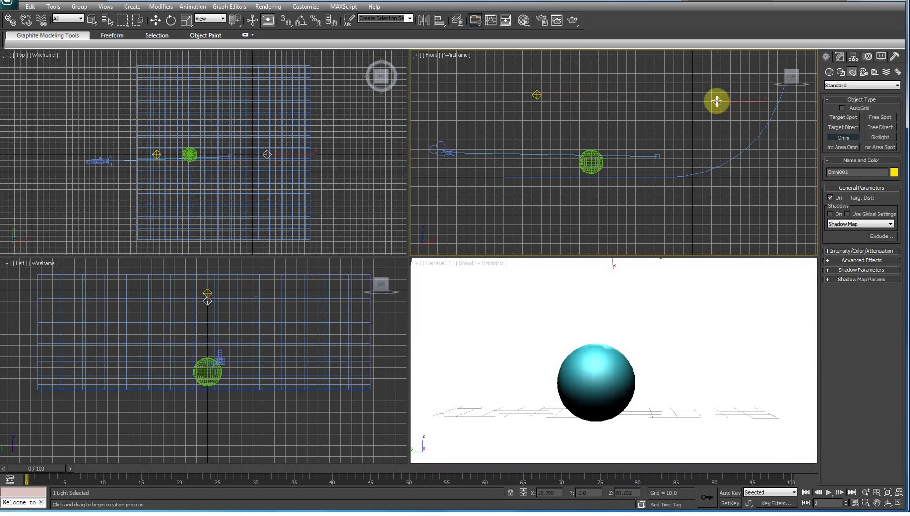
pyautogui.press('w')
pyautogui.moveTo(716, 80); pyautogui.dragTo(717, 53)
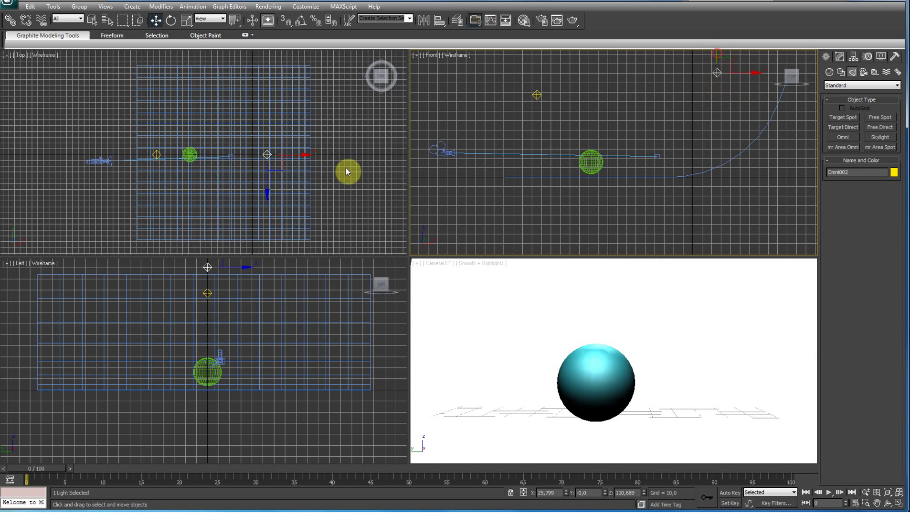
# - Position Omni001 above-left of the sphere and Omni002 near the backdrop's top, then view Omni001's parameters
pyautogui.click(536, 95)
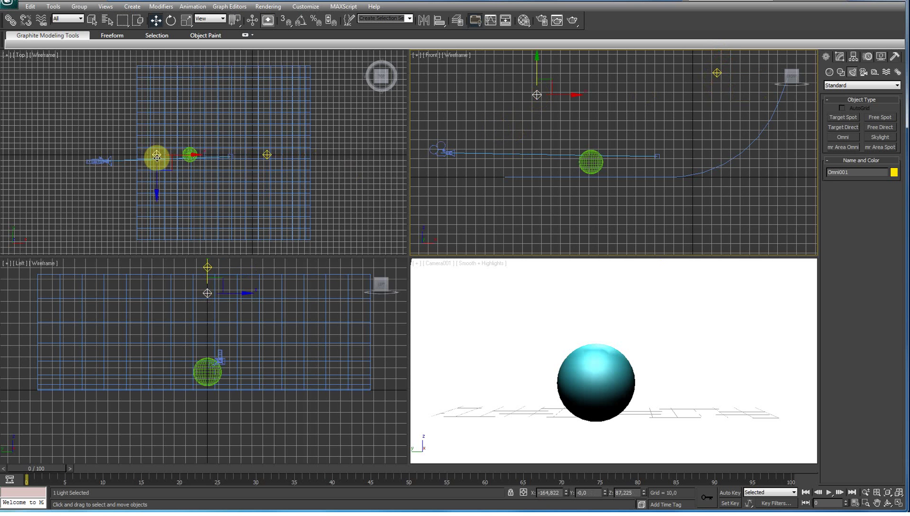
pyautogui.moveTo(156, 155)
pyautogui.mouseDown()
pyautogui.moveTo(168, 140)
pyautogui.moveTo(211, 135)
pyautogui.moveTo(197, 143)
pyautogui.moveTo(186, 107)
pyautogui.mouseUp()
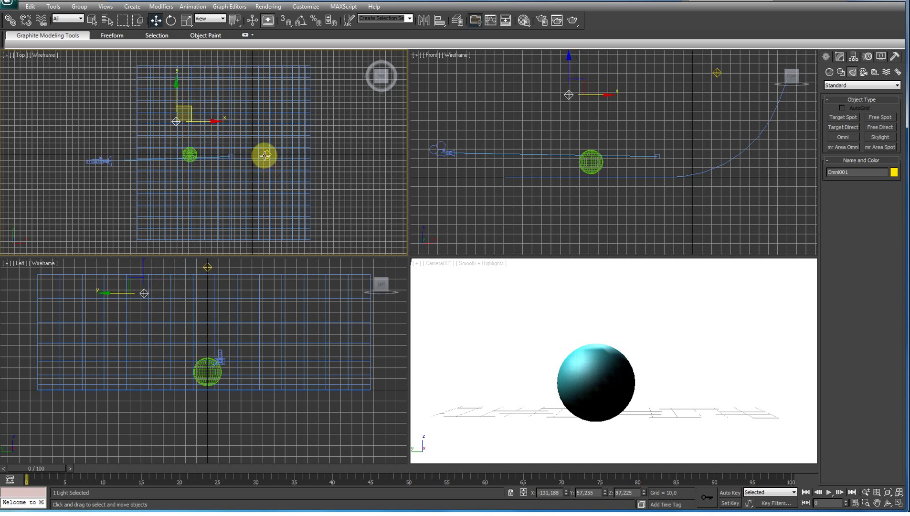
pyautogui.click(717, 117)
pyautogui.moveTo(719, 72); pyautogui.dragTo(760, 73)
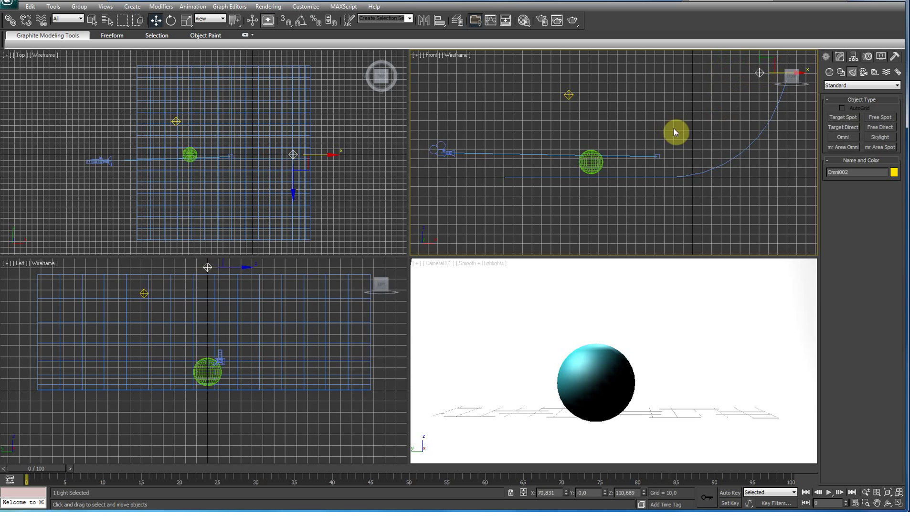
pyautogui.click(568, 95)
pyautogui.click(839, 58)
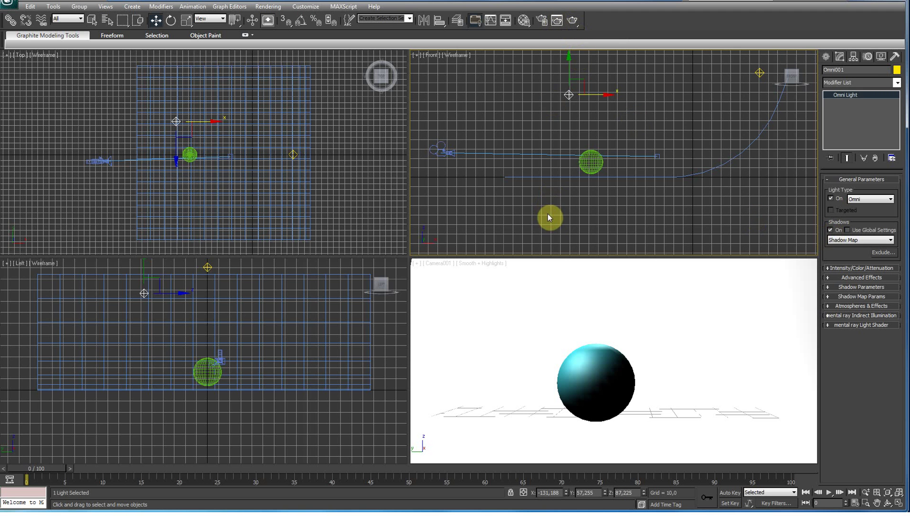
pyautogui.click(534, 270)
pyautogui.click(539, 176)
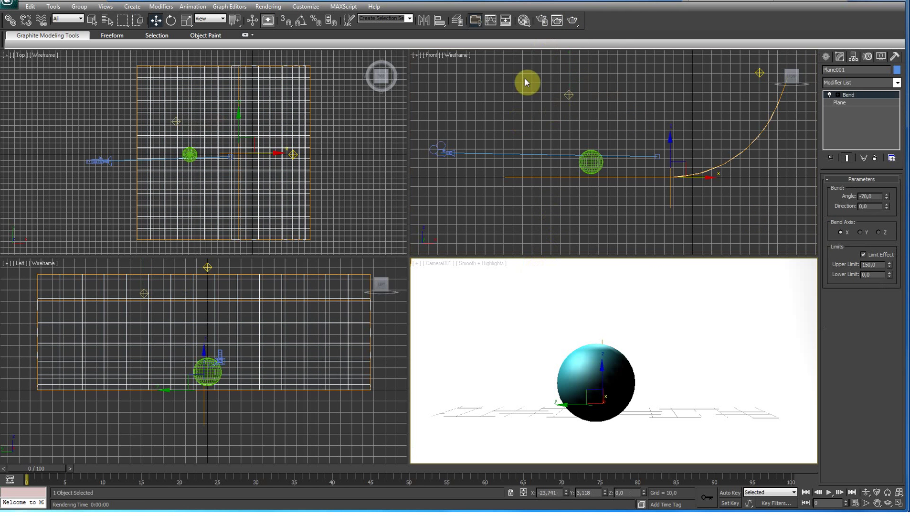
pyautogui.click(557, 21)
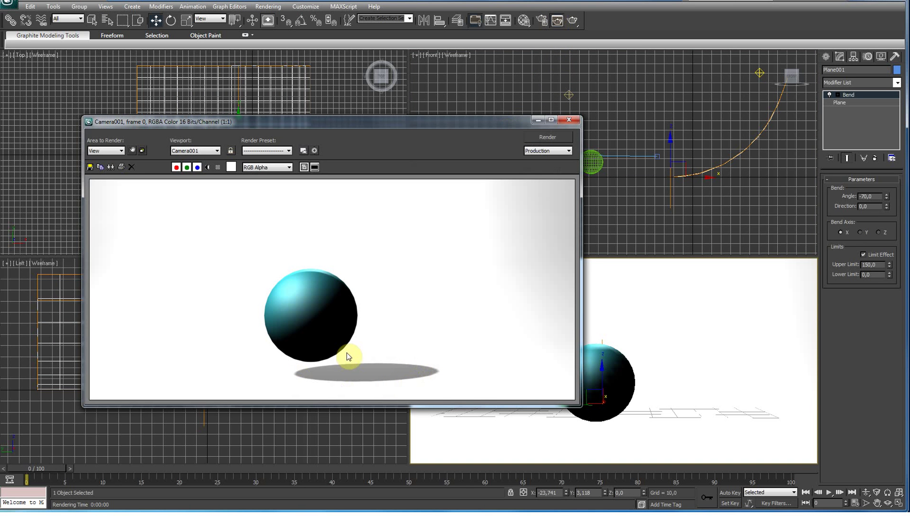
pyautogui.click(571, 121)
pyautogui.click(475, 158)
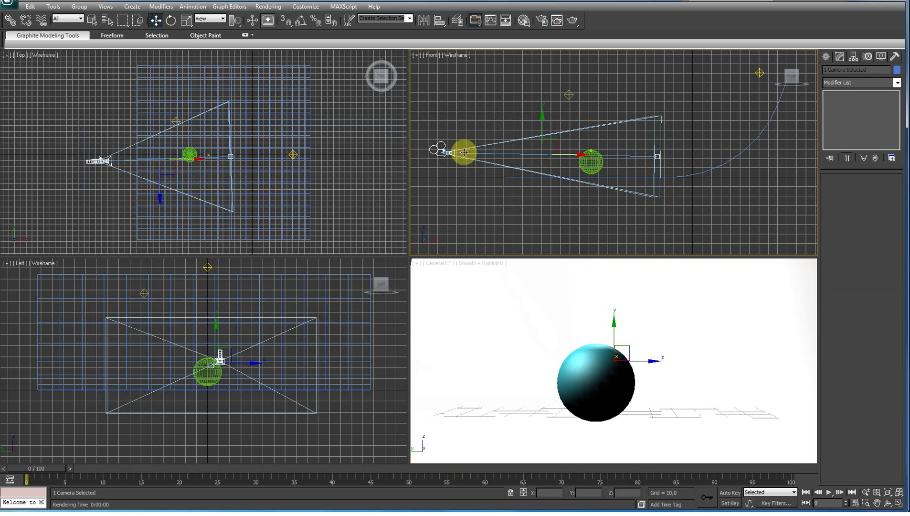
# - Move Camera001's target up-left, then dolly back and orbit so the backdrop curve shows at left
pyautogui.click(661, 159)
pyautogui.moveTo(662, 161)
pyautogui.mouseDown()
pyautogui.moveTo(601, 168)
pyautogui.moveTo(588, 123)
pyautogui.mouseUp()
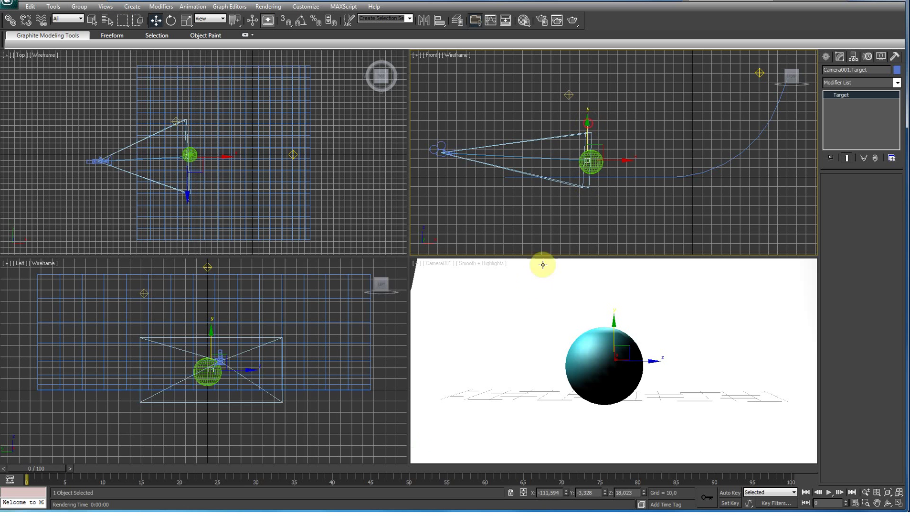
pyautogui.click(737, 386)
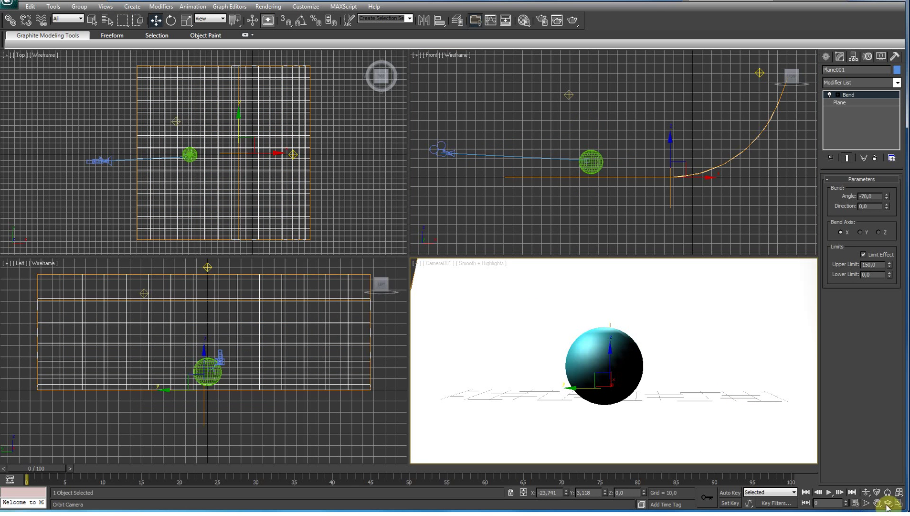
pyautogui.click(865, 497)
pyautogui.moveTo(709, 415); pyautogui.dragTo(705, 430)
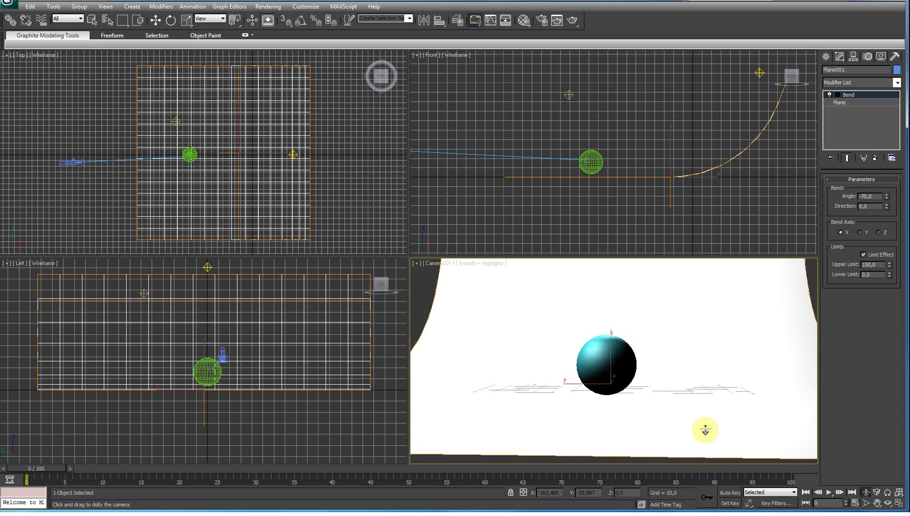
pyautogui.click(888, 503)
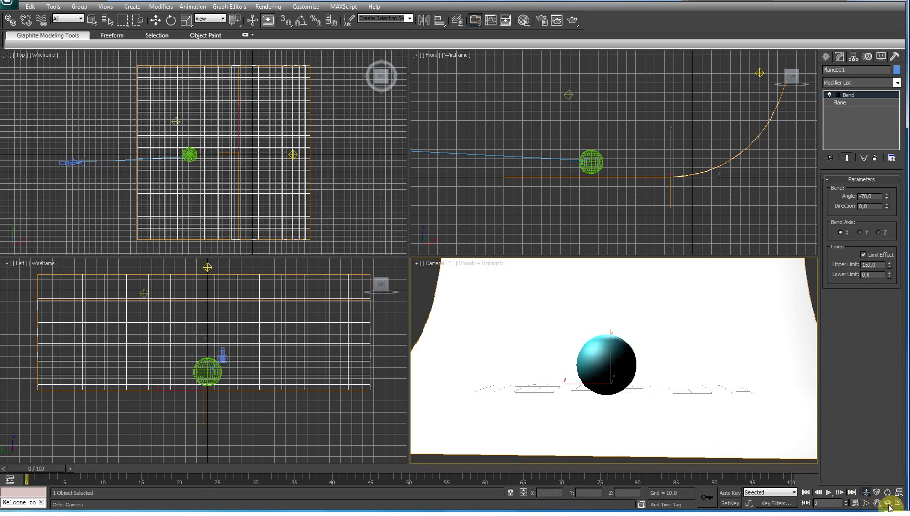
pyautogui.moveTo(741, 400)
pyautogui.mouseDown()
pyautogui.moveTo(717, 407)
pyautogui.moveTo(730, 406)
pyautogui.mouseUp()
pyautogui.rightClick(457, 301)
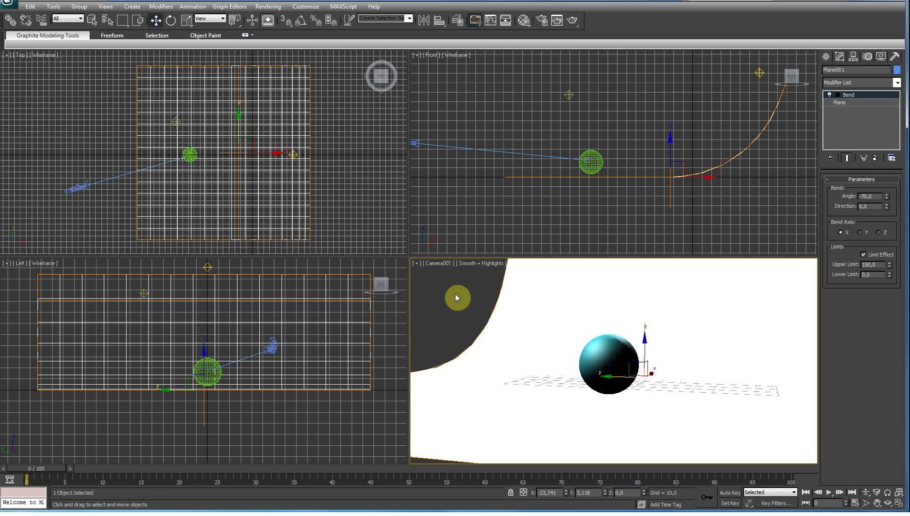
pyautogui.click(839, 105)
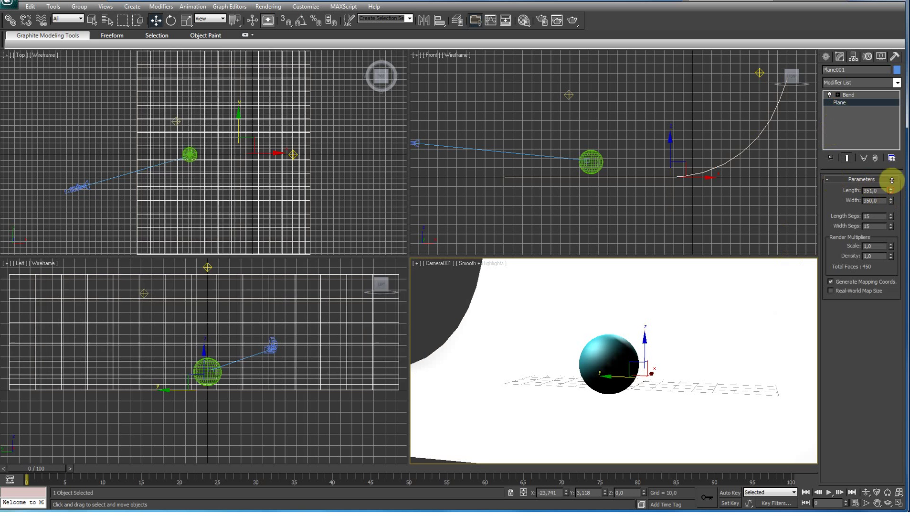
# - Enlarge the backdrop plane to 573 by 521.5 and orbit the camera to level the horizon
pyautogui.moveTo(891, 203); pyautogui.dragTo(891, 176)
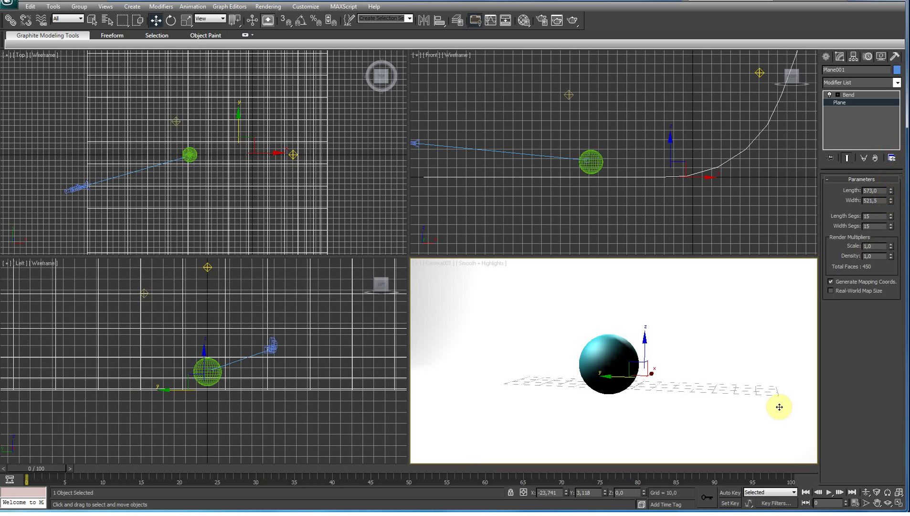
pyautogui.moveTo(715, 435)
pyautogui.mouseDown()
pyautogui.moveTo(722, 426)
pyautogui.moveTo(718, 433)
pyautogui.mouseUp()
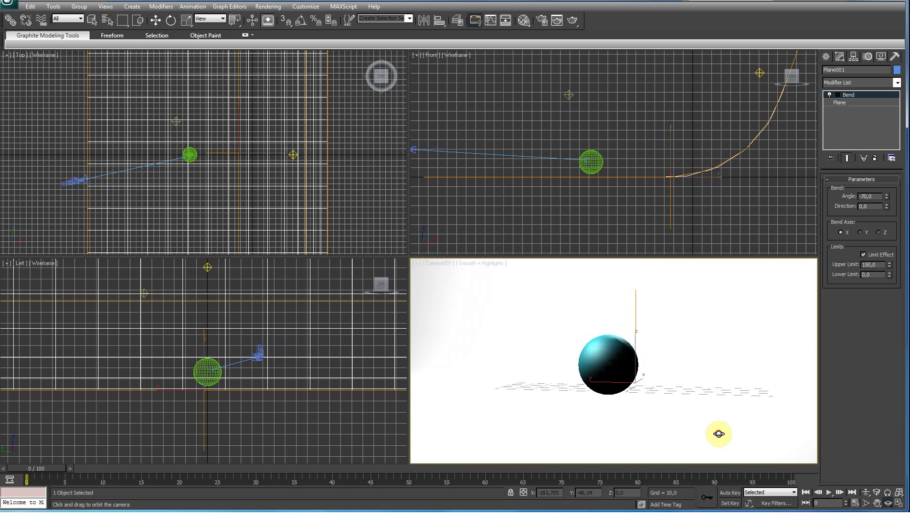
pyautogui.press('w')
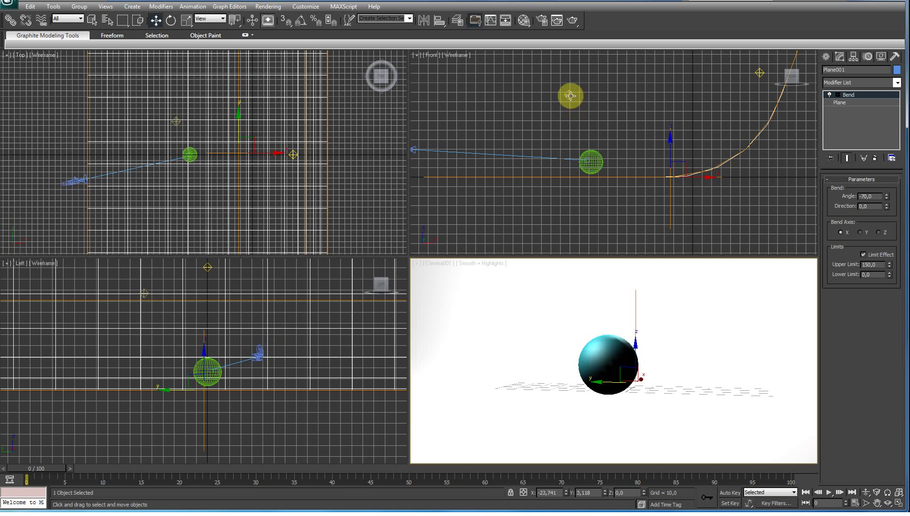
# - Delete the extra omni light Omni002 and test-render the camera view
pyautogui.click(759, 73)
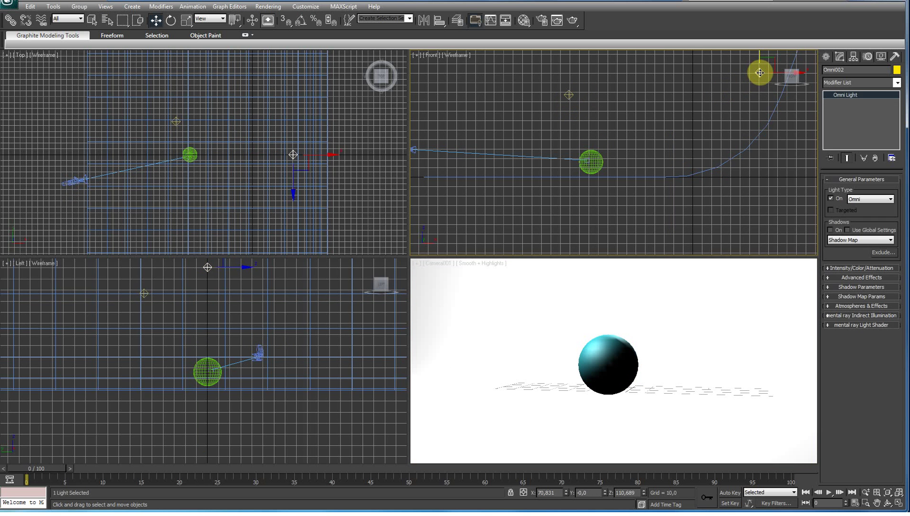
pyautogui.press('Delete')
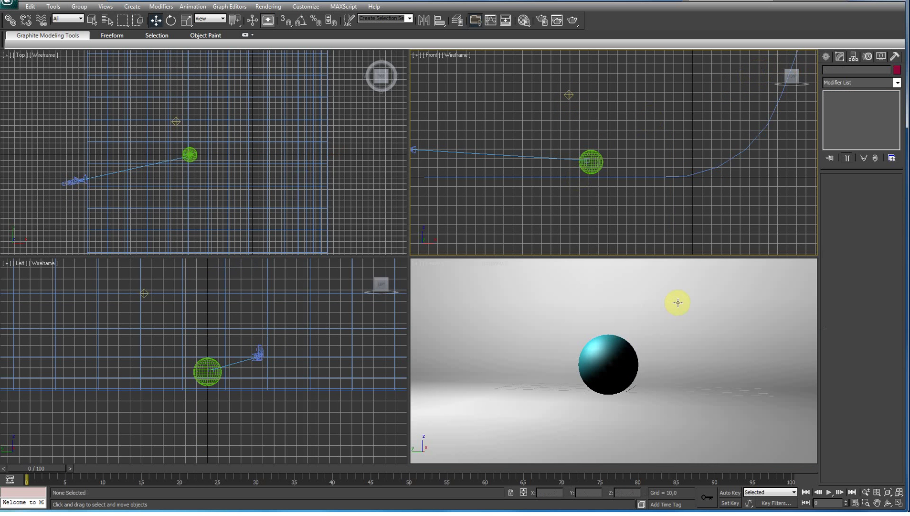
pyautogui.click(678, 302)
pyautogui.click(557, 20)
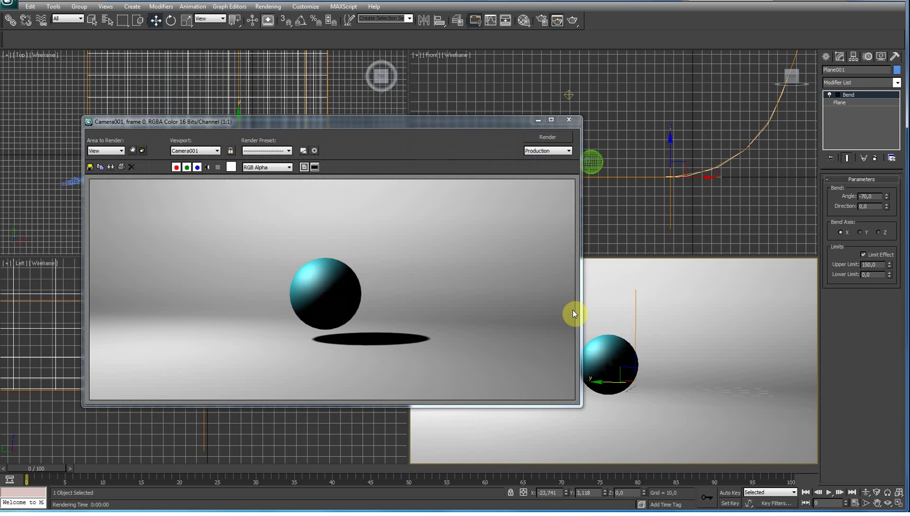
pyautogui.click(569, 120)
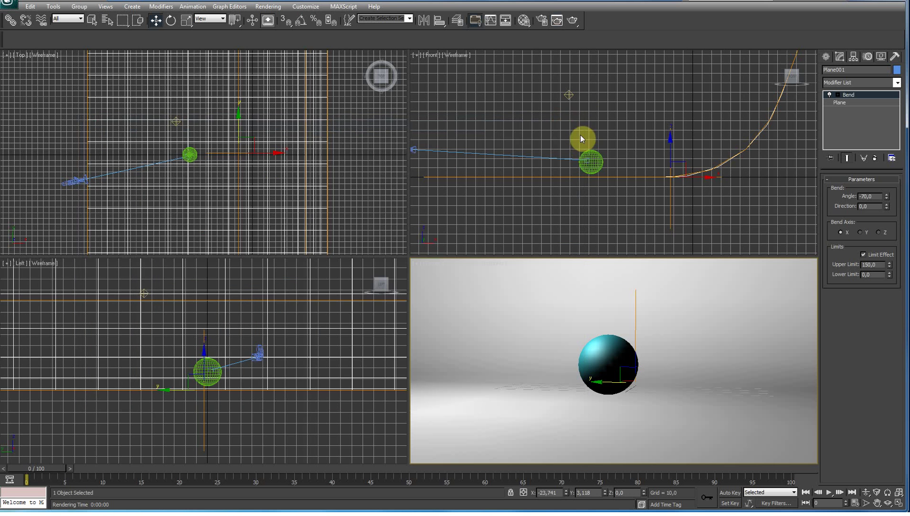
# - Move Omni001 further left and higher in the Front viewport, then re-render to check the shorter shadow
pyautogui.click(570, 96)
pyautogui.moveTo(599, 95); pyautogui.dragTo(573, 98)
pyautogui.click(551, 142)
pyautogui.click(541, 92)
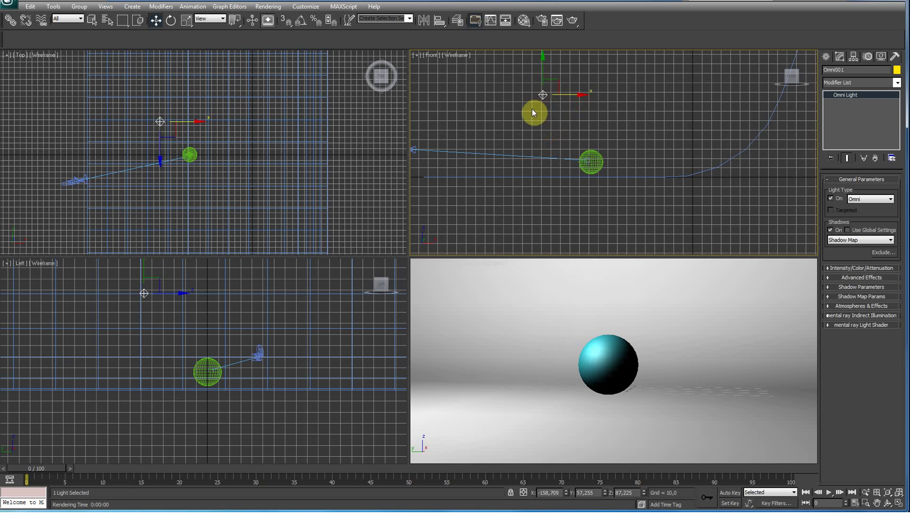
pyautogui.scroll(-3, 532, 113)
pyautogui.moveTo(579, 92); pyautogui.dragTo(578, 36)
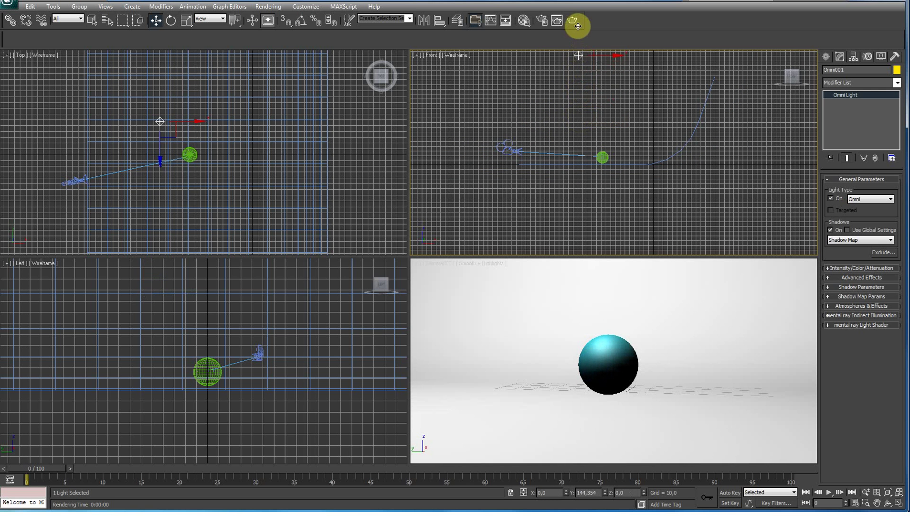
pyautogui.click(667, 290)
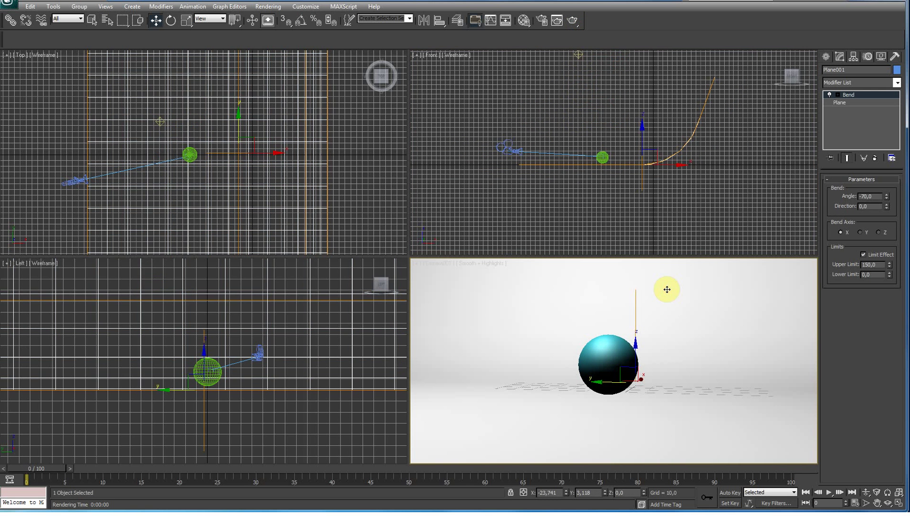
pyautogui.press('F9')
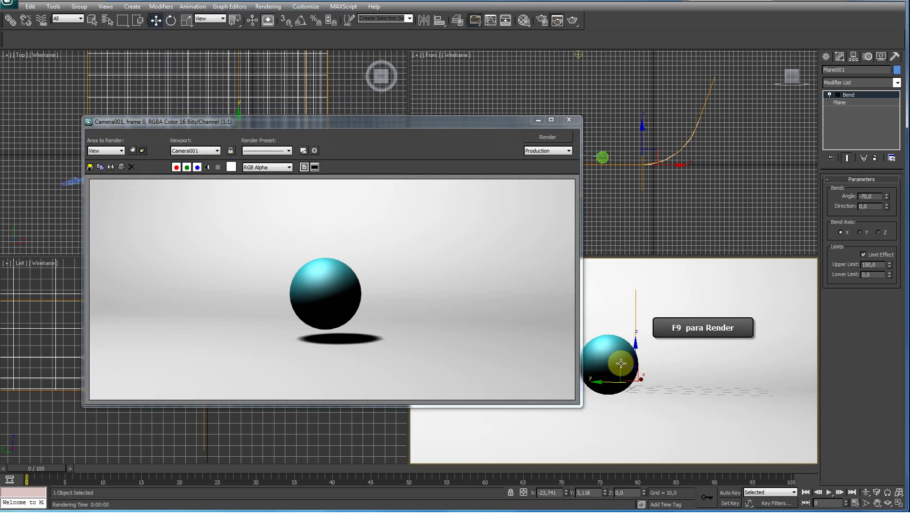
pyautogui.click(571, 121)
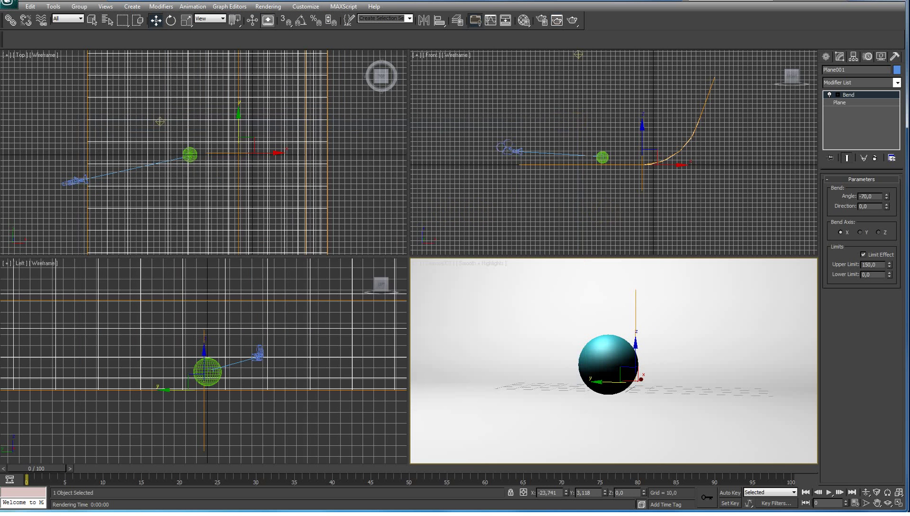
pyautogui.click(571, 121)
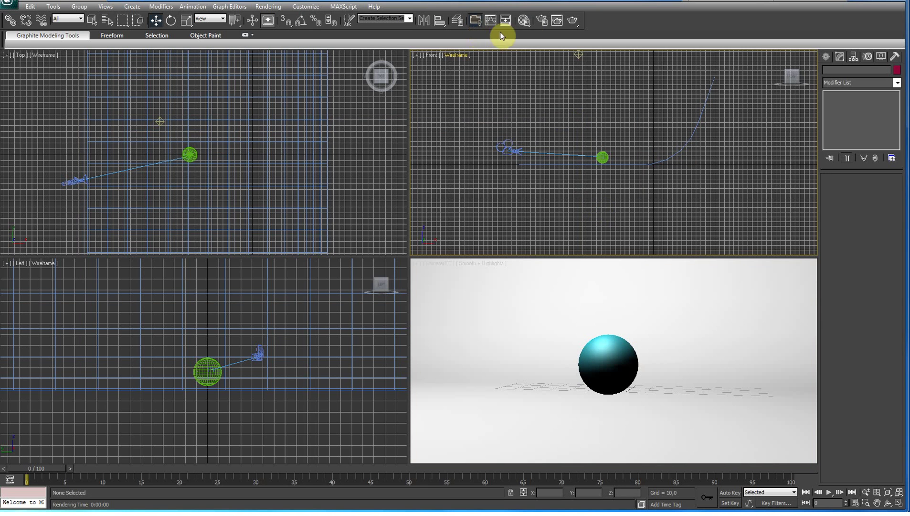
pyautogui.click(277, 10)
pyautogui.moveTo(285, 163)
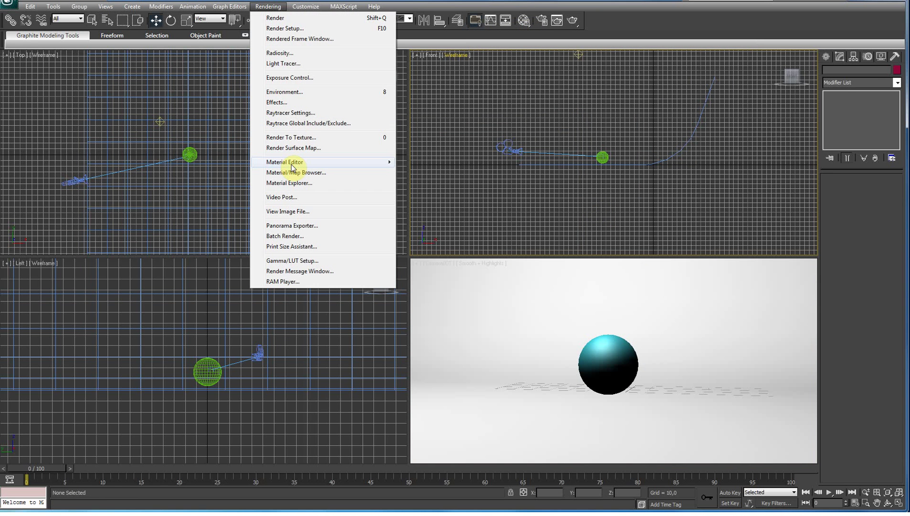
# - Open the Compact Material Editor and the Material/Map Browser beside it
pyautogui.click(452, 162)
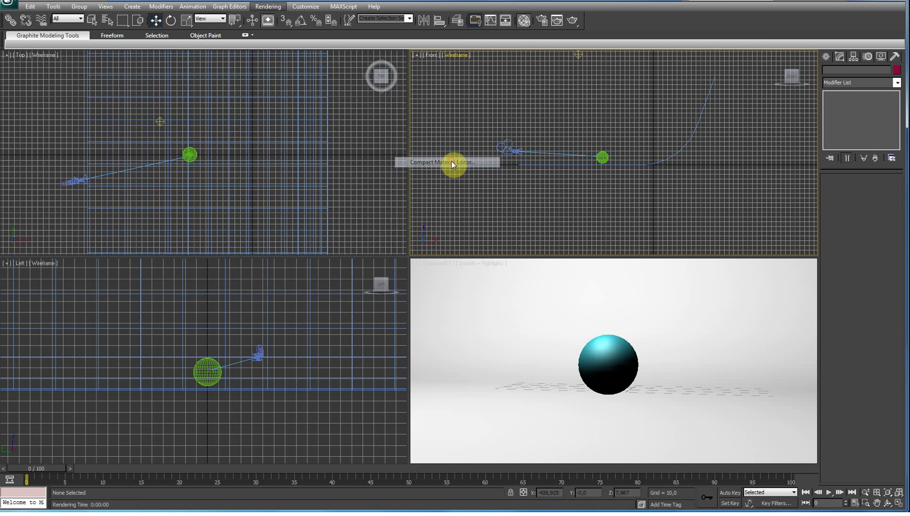
pyautogui.click(268, 6)
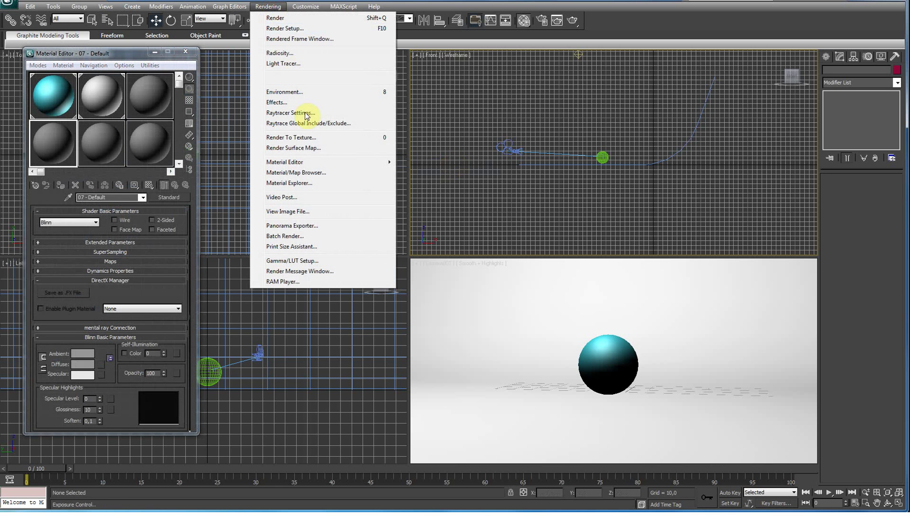
pyautogui.click(310, 173)
pyautogui.moveTo(312, 149); pyautogui.dragTo(329, 122)
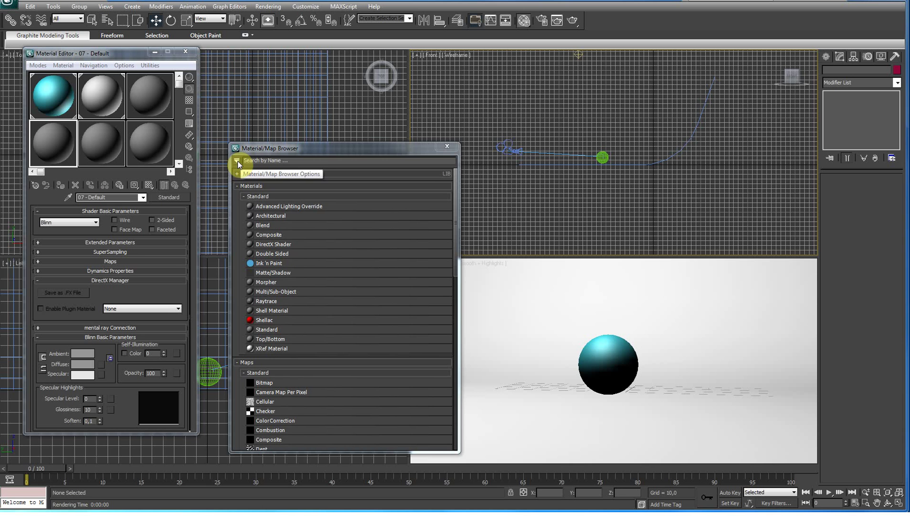
# - Load the 3DSMatnou1.mat library from Documentos > 3dsMax > materiallibraries into the browser
pyautogui.click(238, 161)
pyautogui.click(260, 202)
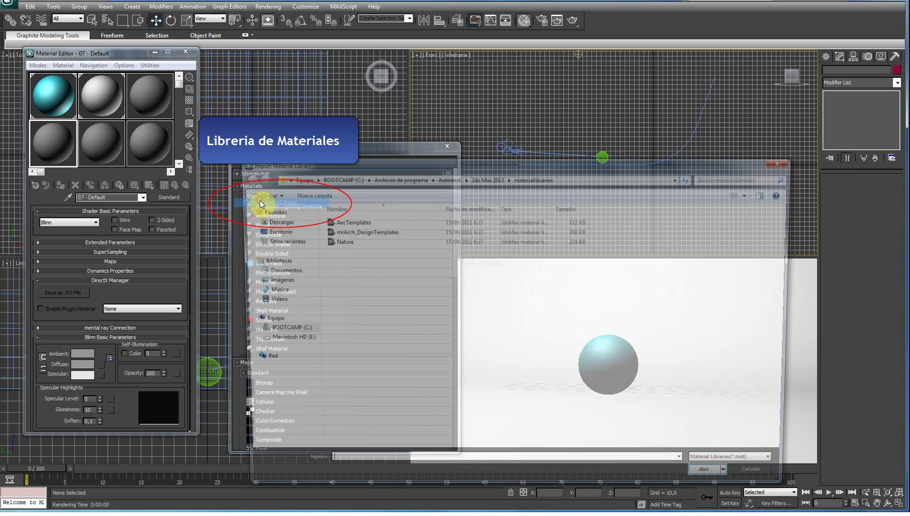
pyautogui.click(273, 270)
pyautogui.doubleClick(334, 244)
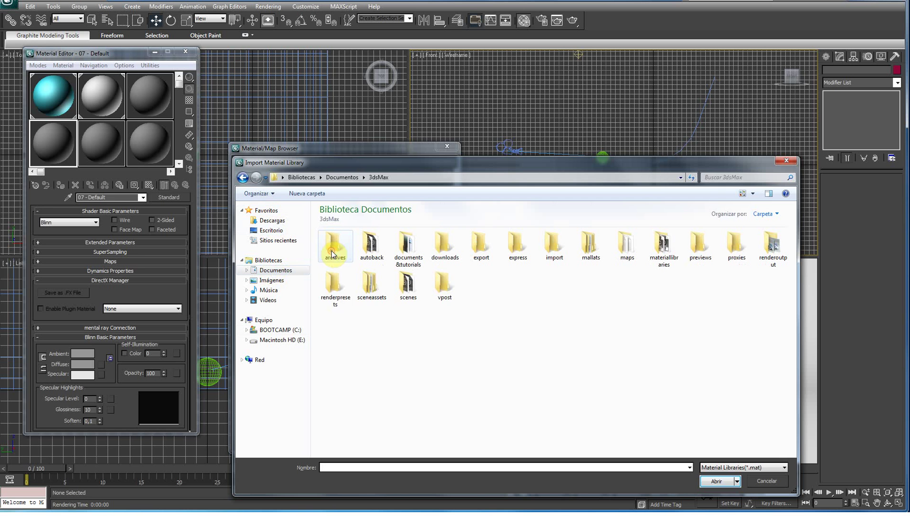
pyautogui.doubleClick(663, 243)
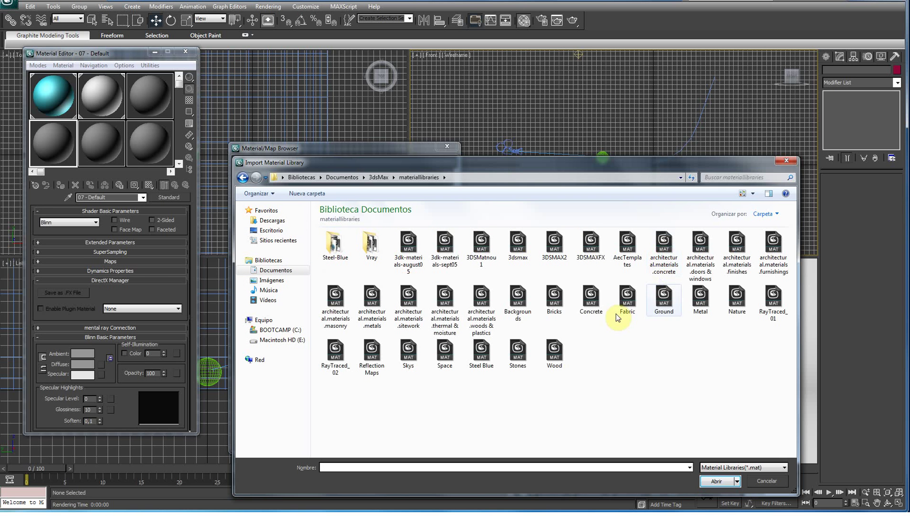
pyautogui.doubleClick(482, 243)
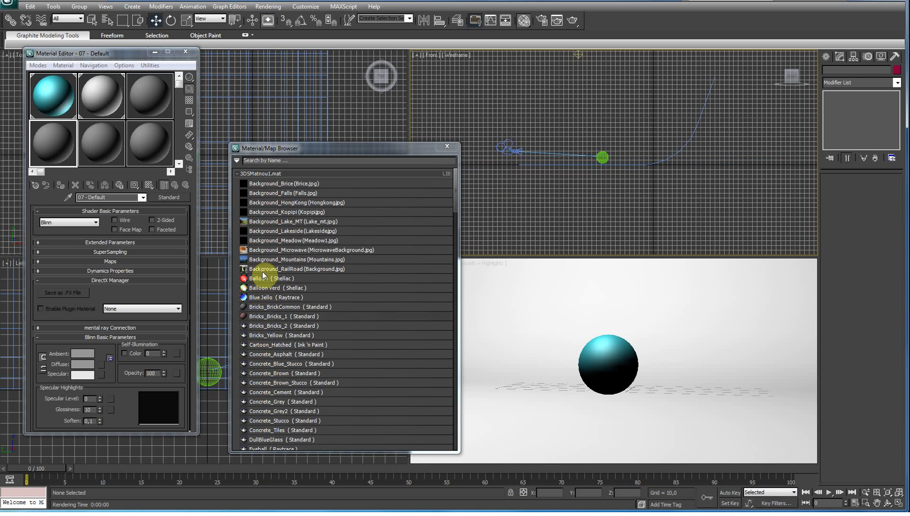
# - Resize the material browser and display the library materials as small thumbnails
pyautogui.rightClick(347, 175)
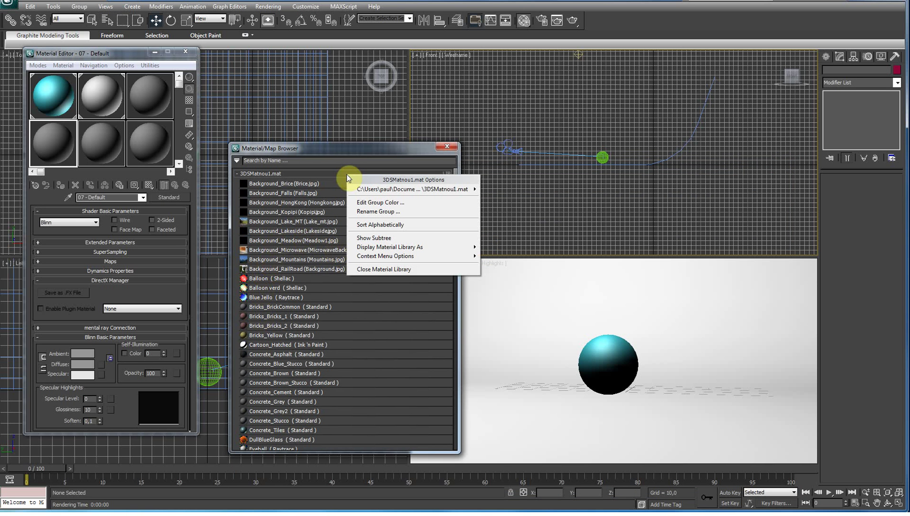
pyautogui.moveTo(390, 247)
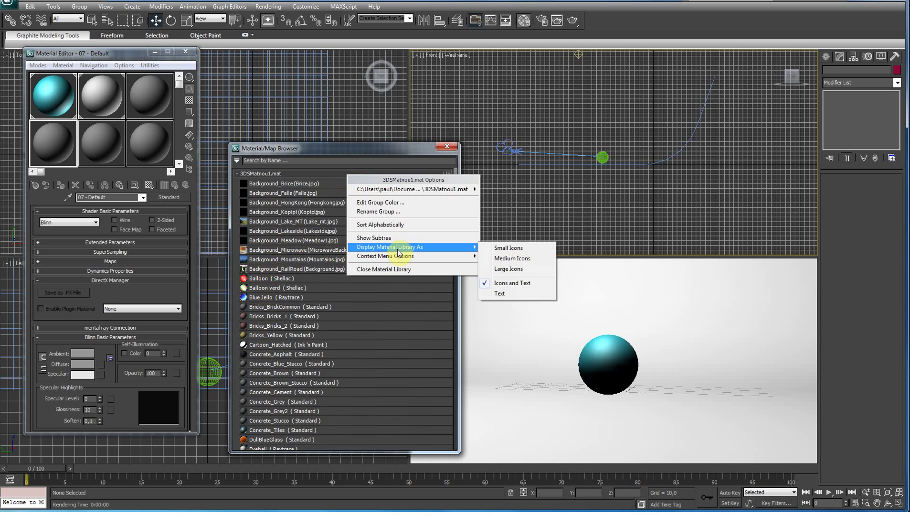
pyautogui.click(506, 270)
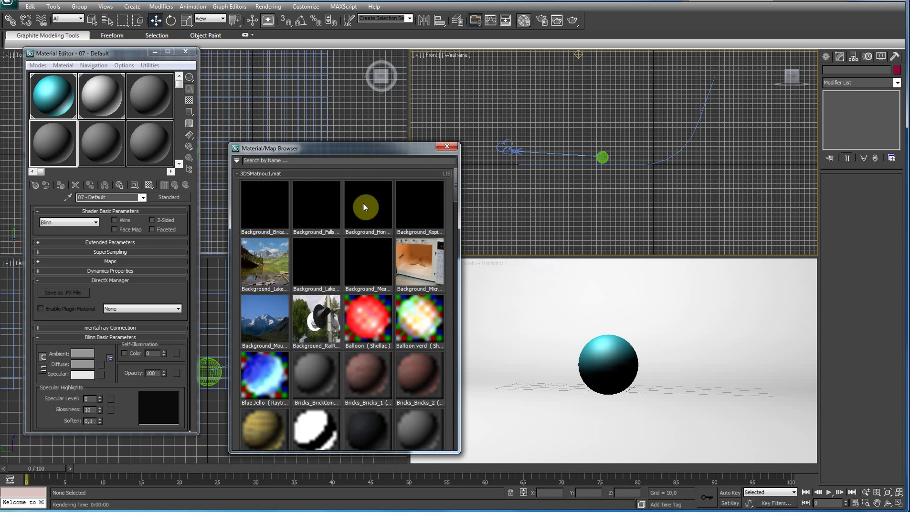
pyautogui.moveTo(329, 148); pyautogui.dragTo(301, 85)
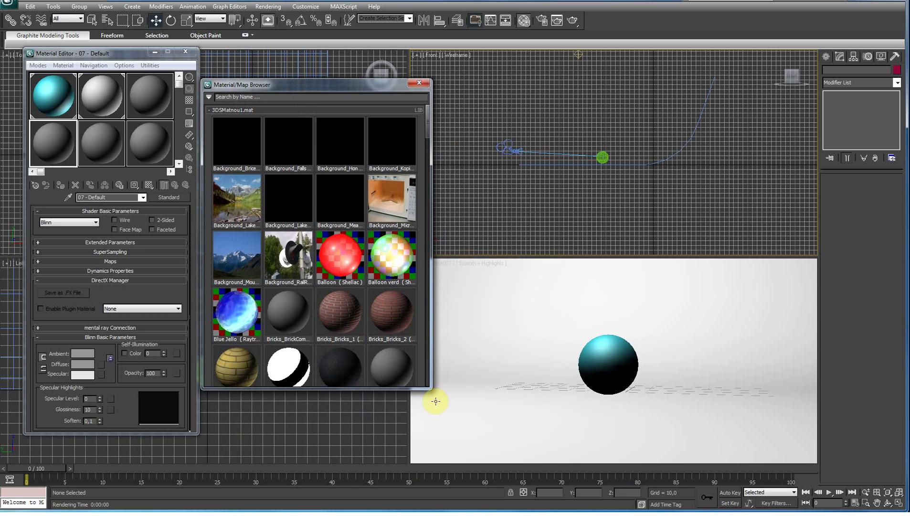
pyautogui.moveTo(430, 388); pyautogui.dragTo(451, 464)
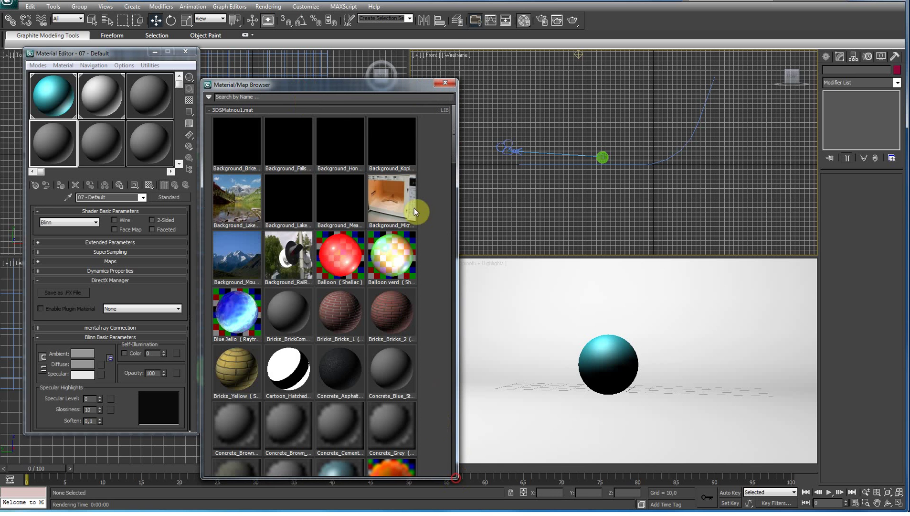
pyautogui.moveTo(324, 65); pyautogui.dragTo(324, 49)
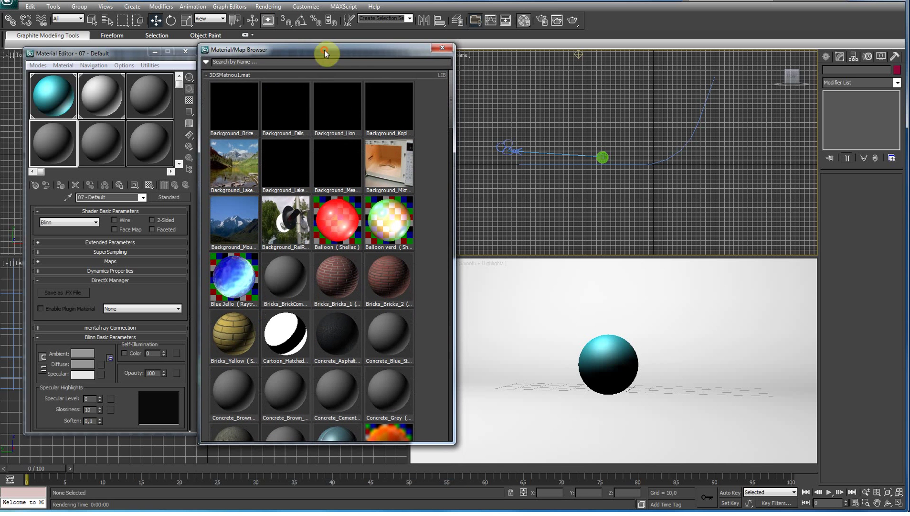
pyautogui.rightClick(256, 77)
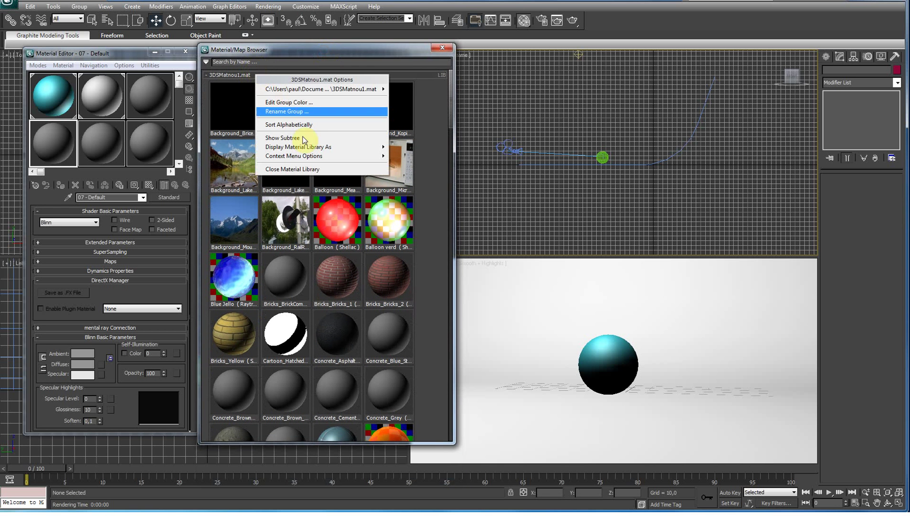
pyautogui.moveTo(298, 147)
pyautogui.click(404, 157)
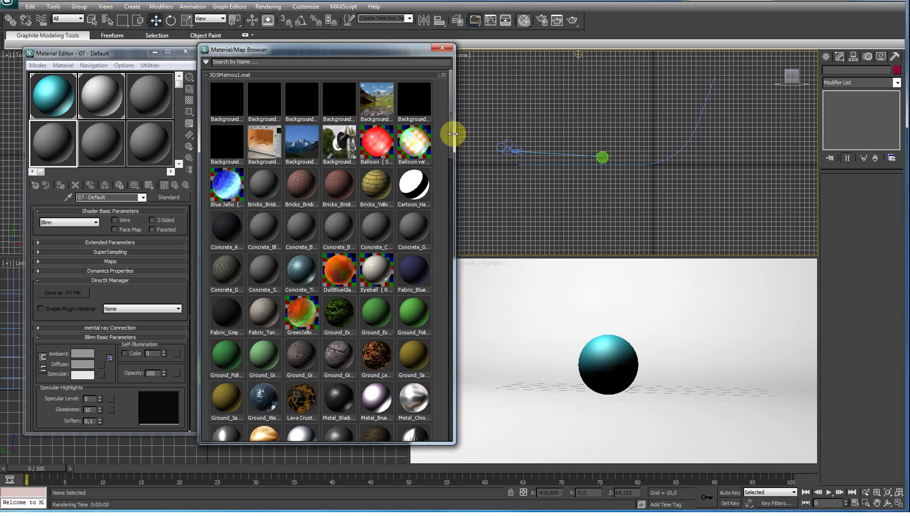
# - Drag the Blue Jello material from the library into a Material Editor sample slot
pyautogui.moveTo(450, 134); pyautogui.dragTo(458, 189)
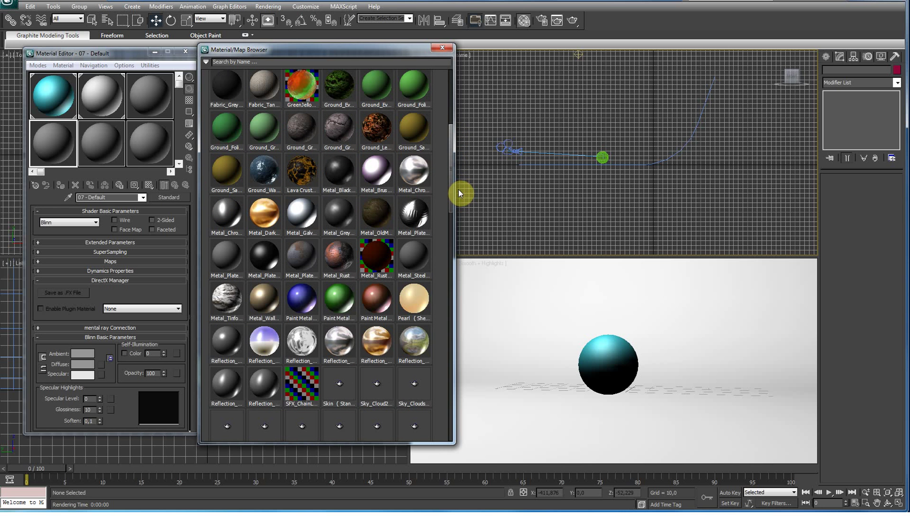
pyautogui.moveTo(458, 189); pyautogui.dragTo(454, 132)
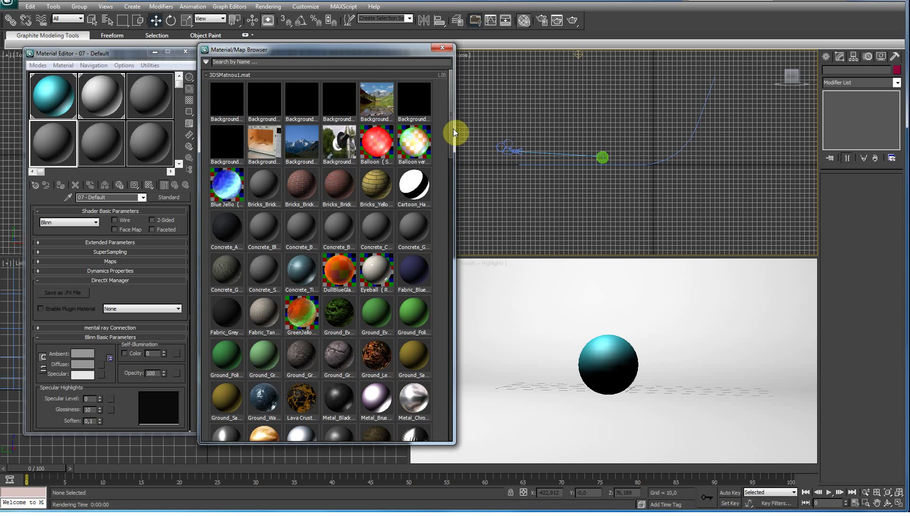
pyautogui.click(453, 129)
pyautogui.moveTo(226, 185); pyautogui.dragTo(53, 145)
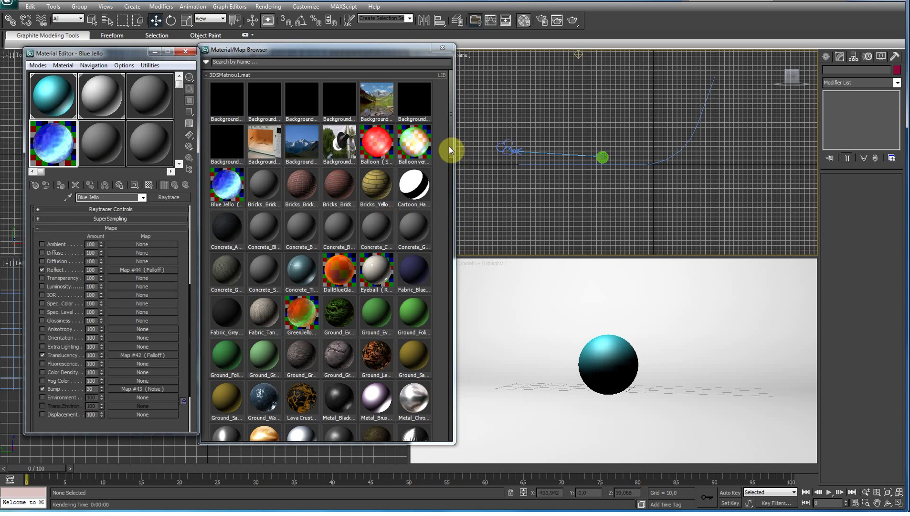
pyautogui.moveTo(452, 148); pyautogui.dragTo(453, 225)
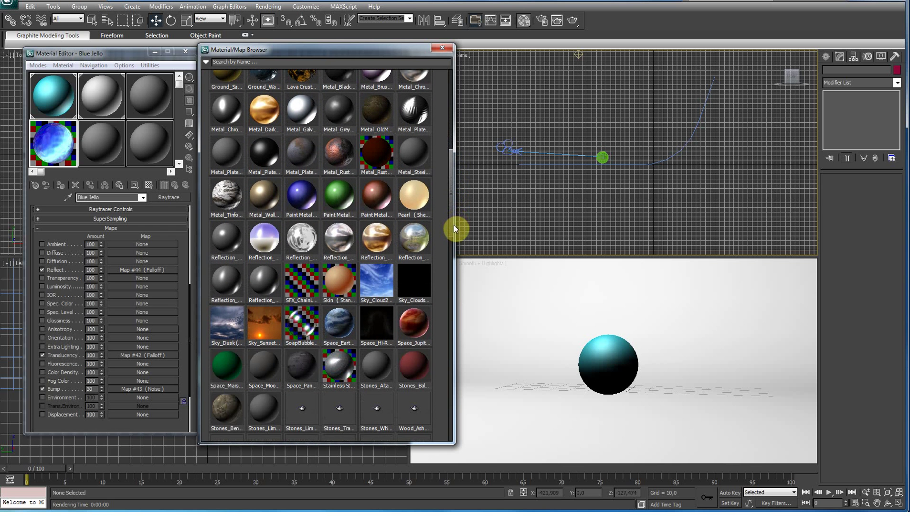
pyautogui.moveTo(454, 227); pyautogui.dragTo(455, 267)
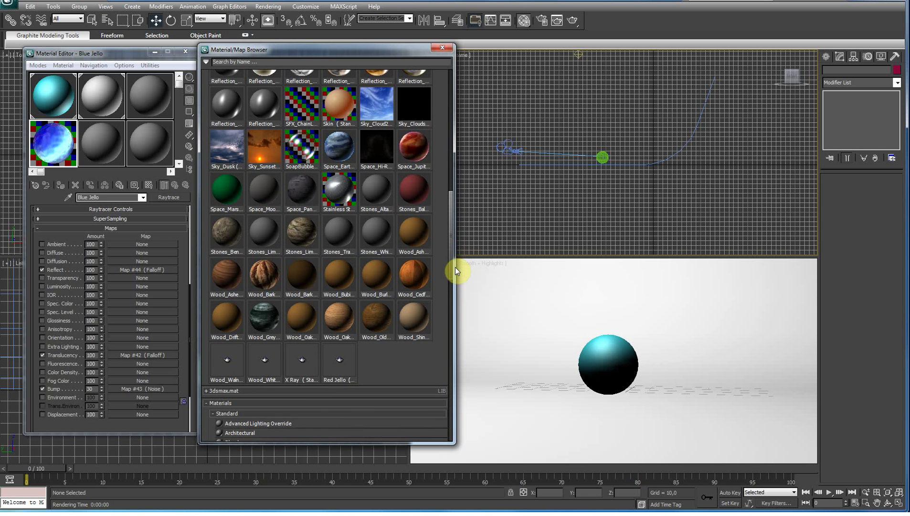
pyautogui.moveTo(455, 266); pyautogui.dragTo(455, 197)
# - Close the material browser and apply Metal_Chrome to the curved floor plane Plane001
pyautogui.click(98, 156)
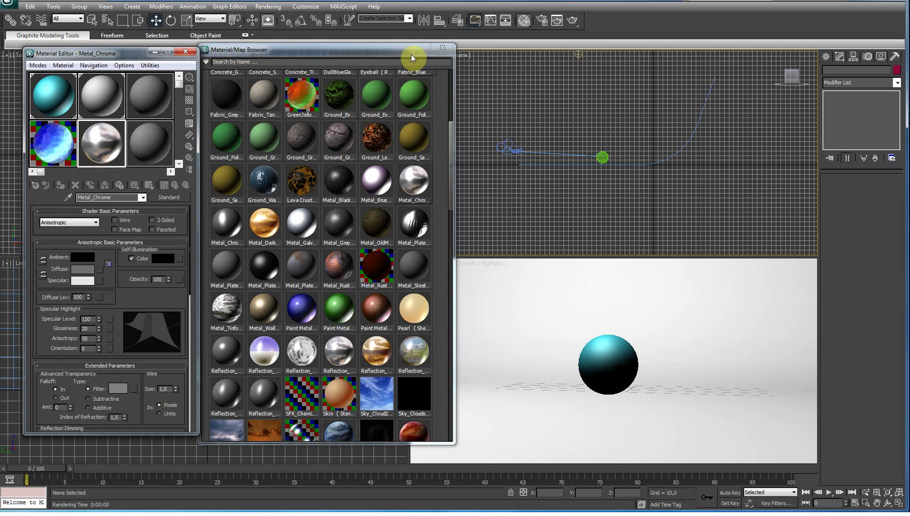
pyautogui.click(443, 47)
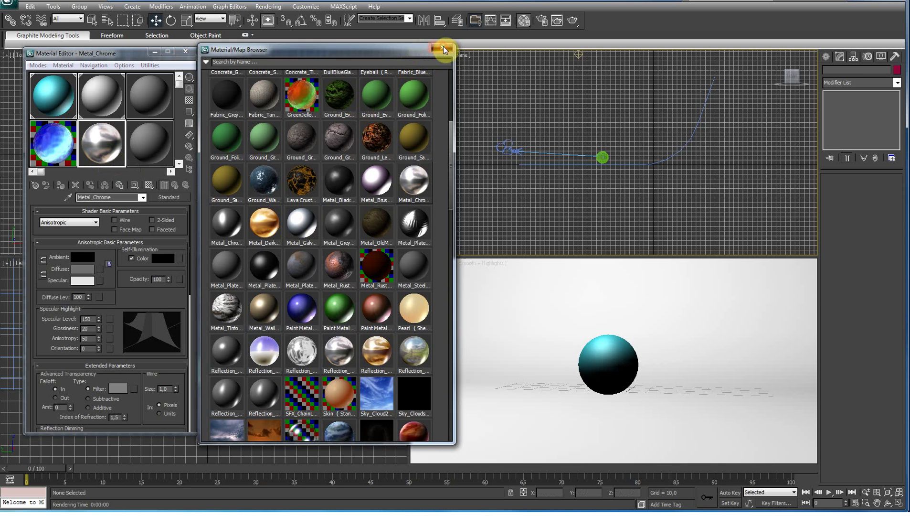
pyautogui.moveTo(100, 143); pyautogui.dragTo(479, 382)
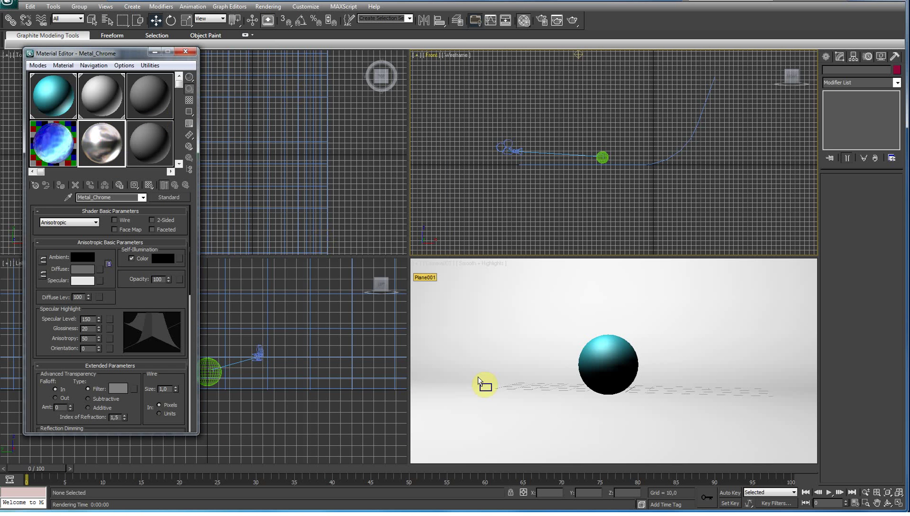
pyautogui.moveTo(52, 143); pyautogui.dragTo(605, 363)
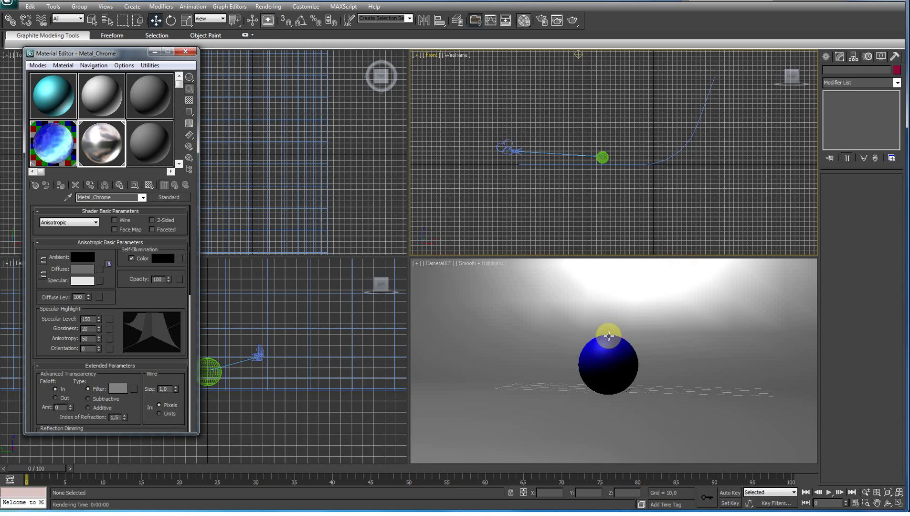
pyautogui.click(551, 316)
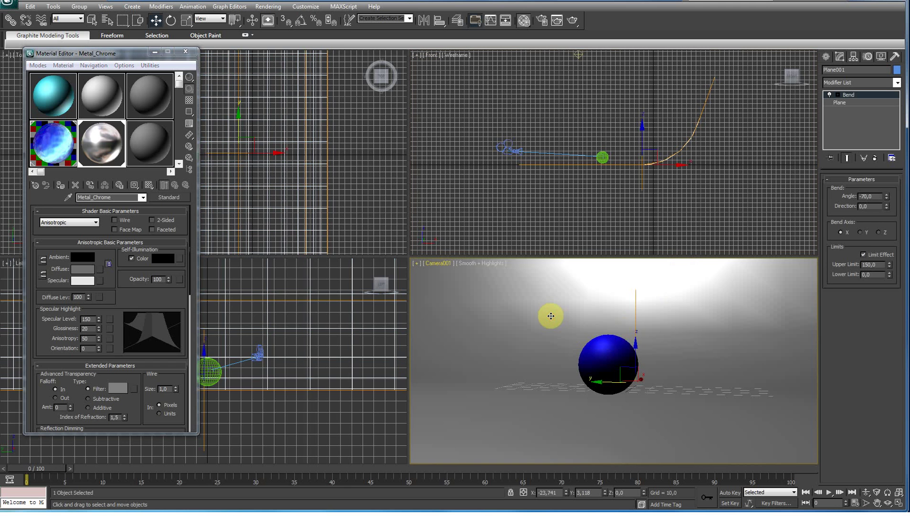
# - Test-render the blue sphere over the chrome floor, then close the render and Material Editor
pyautogui.press('F9')
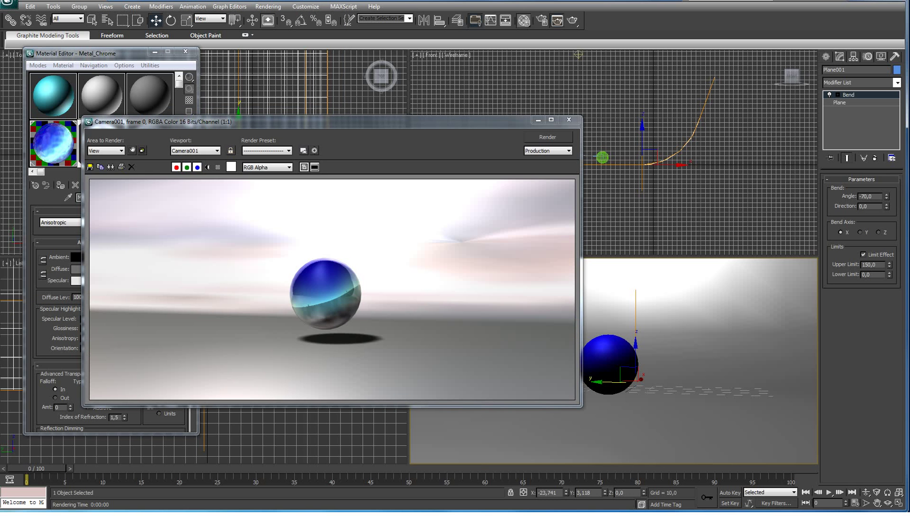
pyautogui.click(568, 119)
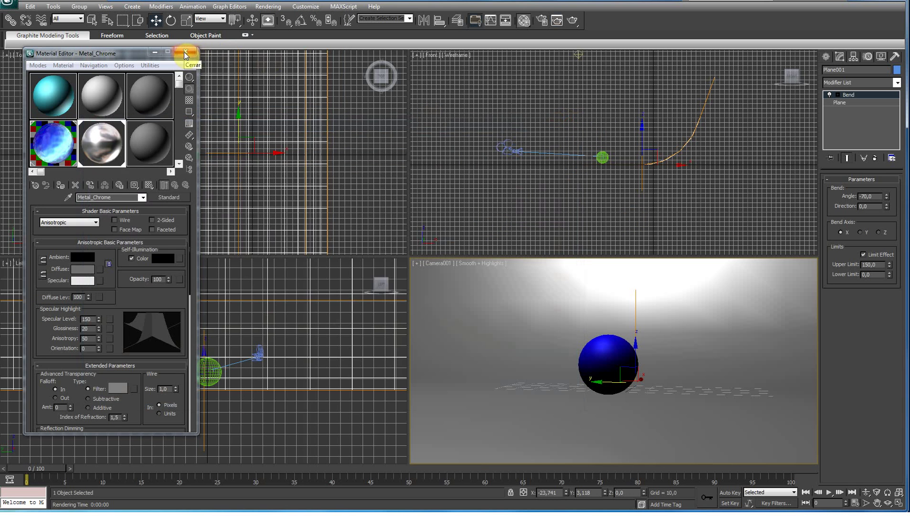
pyautogui.click(185, 53)
# - Delete the remaining omni light Omni001 and zoom the Front viewport
pyautogui.click(580, 57)
pyautogui.press('Delete')
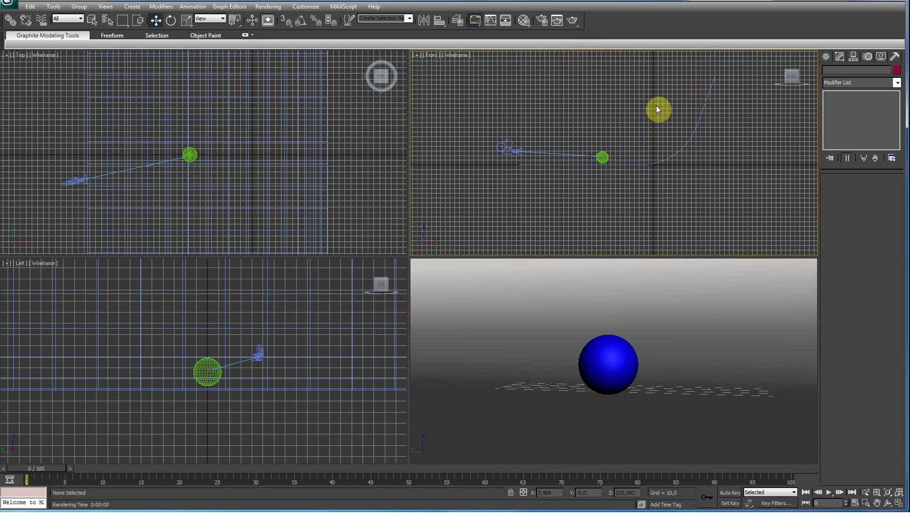
pyautogui.scroll(-4, 564, 113)
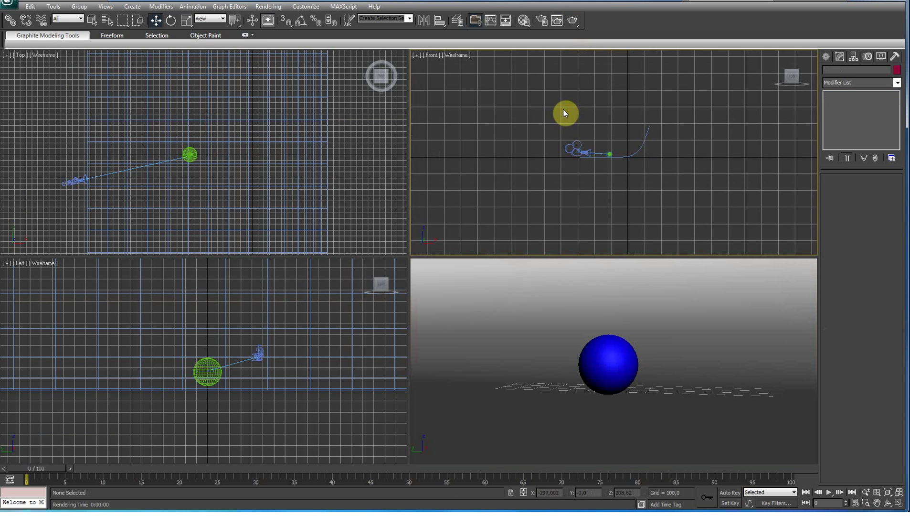
pyautogui.scroll(1, 564, 109)
pyautogui.scroll(1, 563, 110)
pyautogui.scroll(1, 563, 109)
pyautogui.scroll(2, 563, 110)
pyautogui.scroll(1, 563, 112)
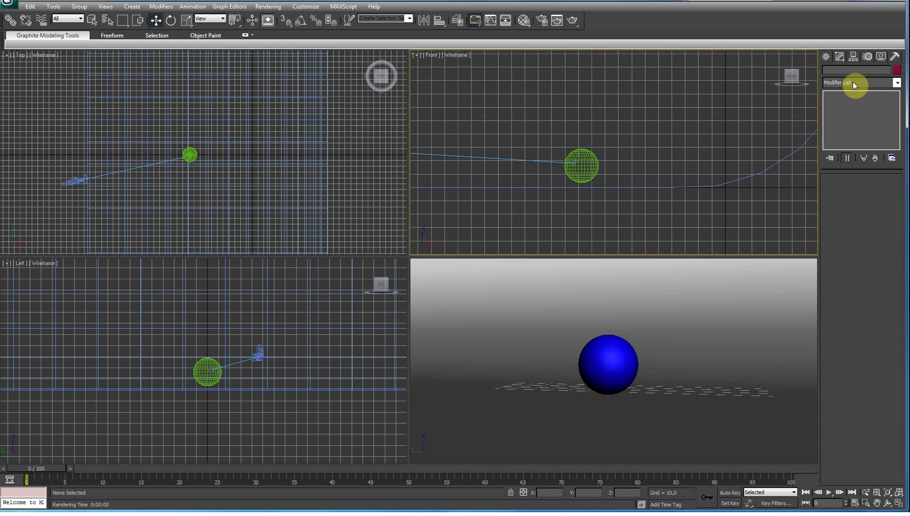
# - Create a skylight in the Top viewport
pyautogui.click(826, 57)
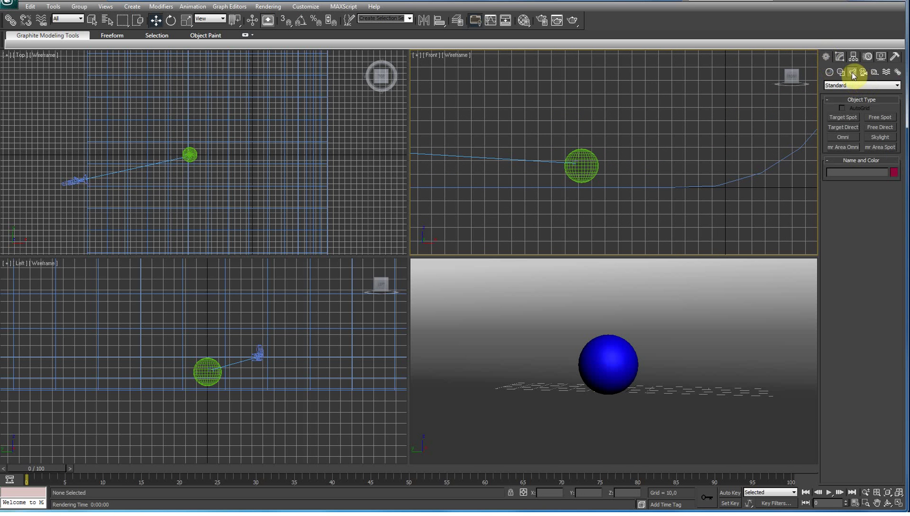
pyautogui.click(879, 137)
pyautogui.click(287, 171)
pyautogui.moveTo(293, 185); pyautogui.dragTo(298, 187)
# - Enable skylight shadows with 15 rays per sample and render the camera view
pyautogui.click(833, 271)
pyautogui.doubleClick(878, 281)
pyautogui.write('15')
pyautogui.click(747, 311)
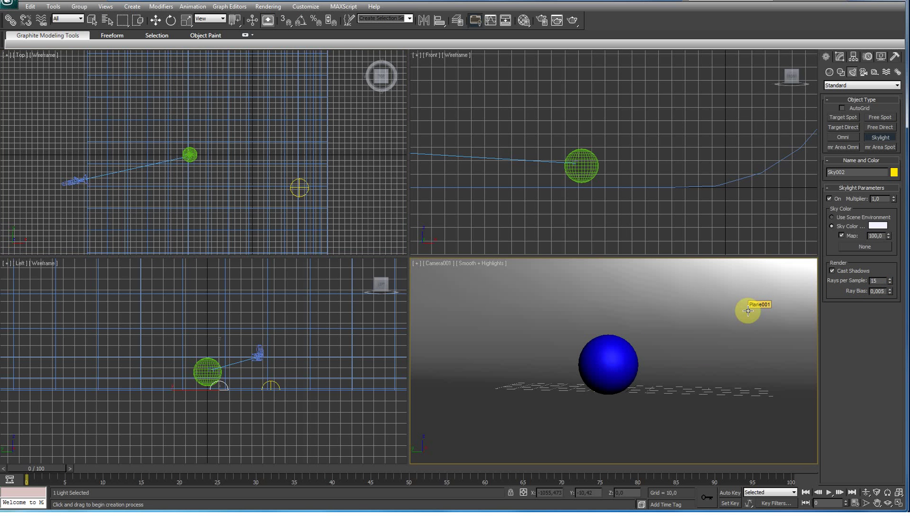
pyautogui.hotkey('shift', 'q')
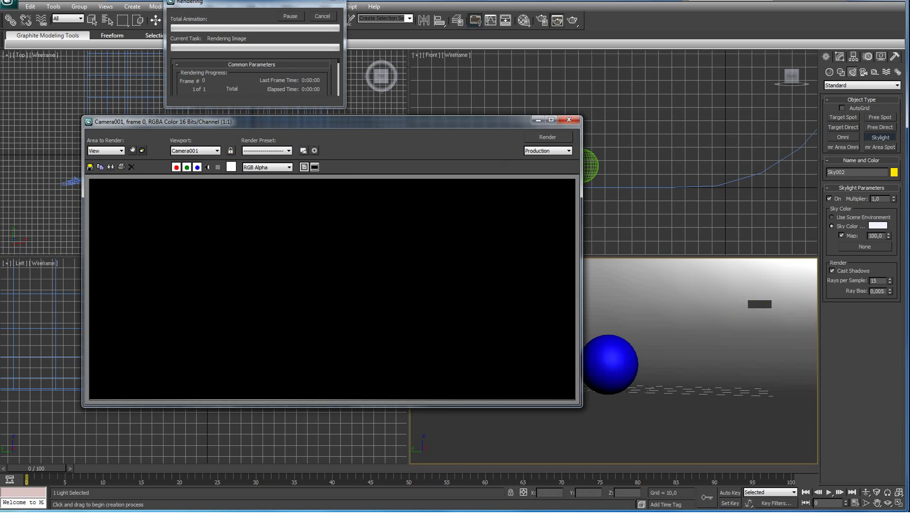